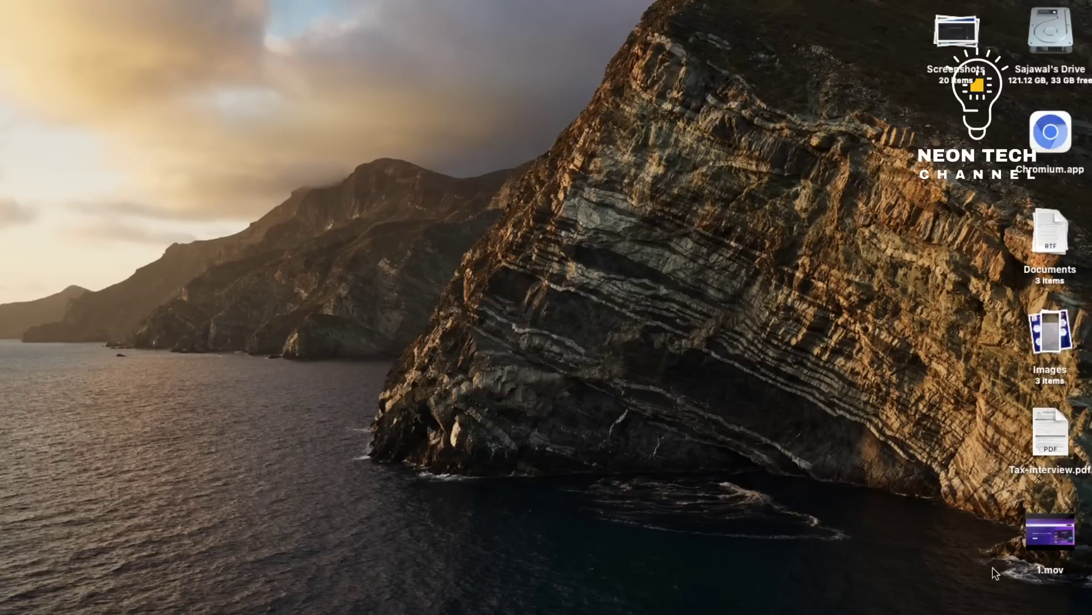
Restore the Clipchamp browser window and check the Temp Mail inbox for the sign-in link
{"action": "mouse_move", "coordinate": [996, 610]}
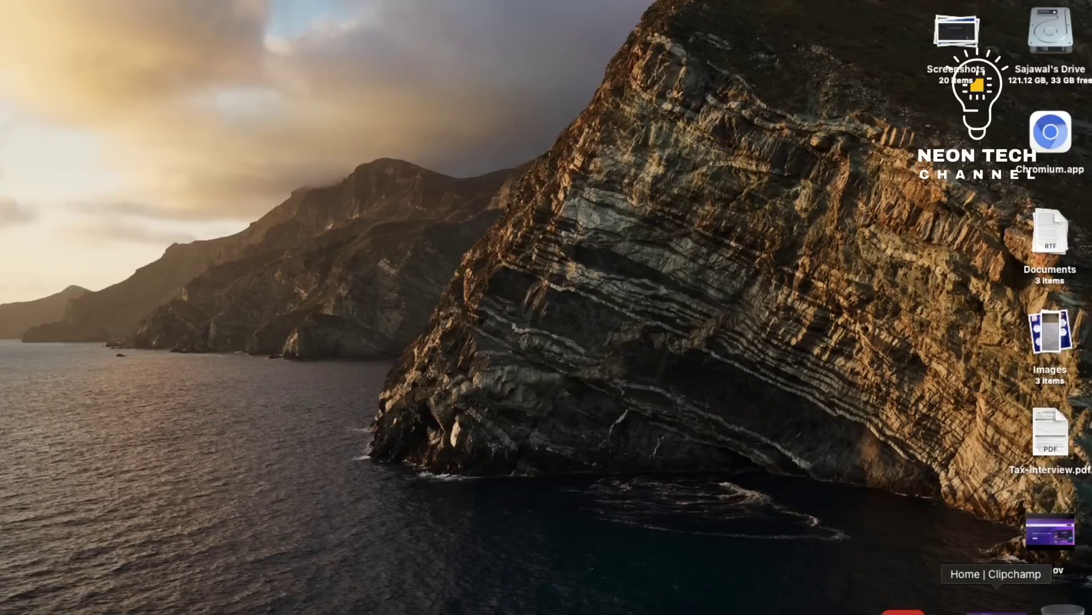
{"action": "left_click", "coordinate": [996, 606]}
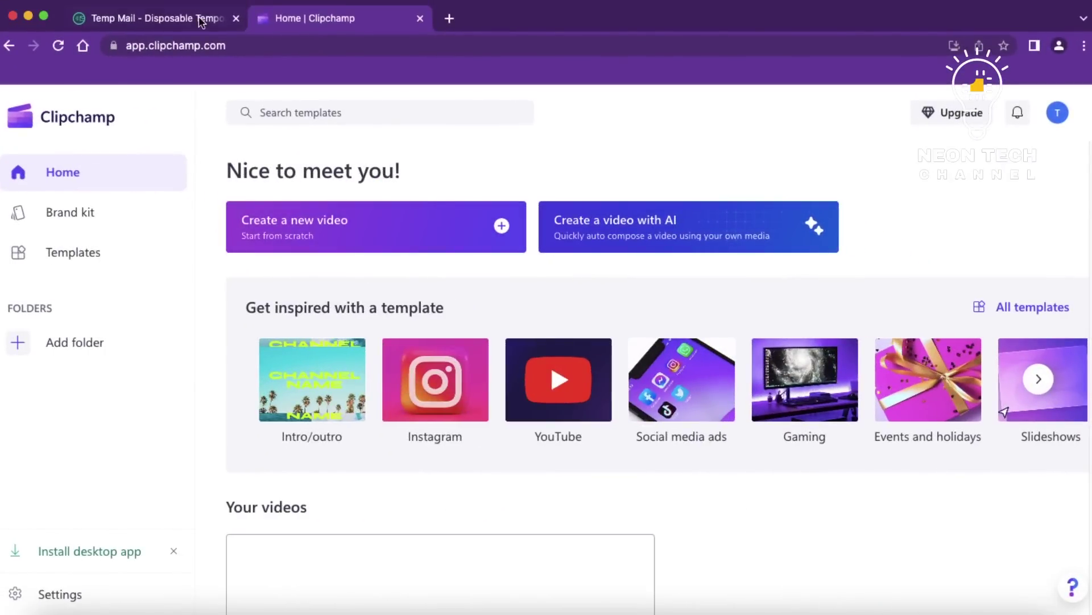
{"action": "left_click", "coordinate": [165, 16]}
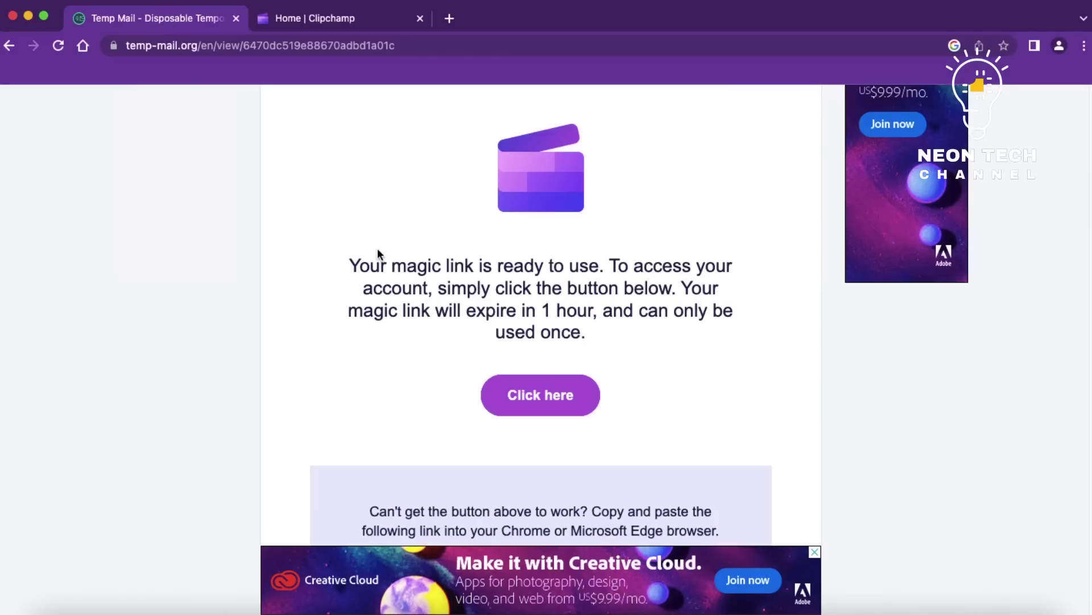
{"action": "scroll", "coordinate": [377, 248], "scroll_direction": "up", "scroll_amount": 10}
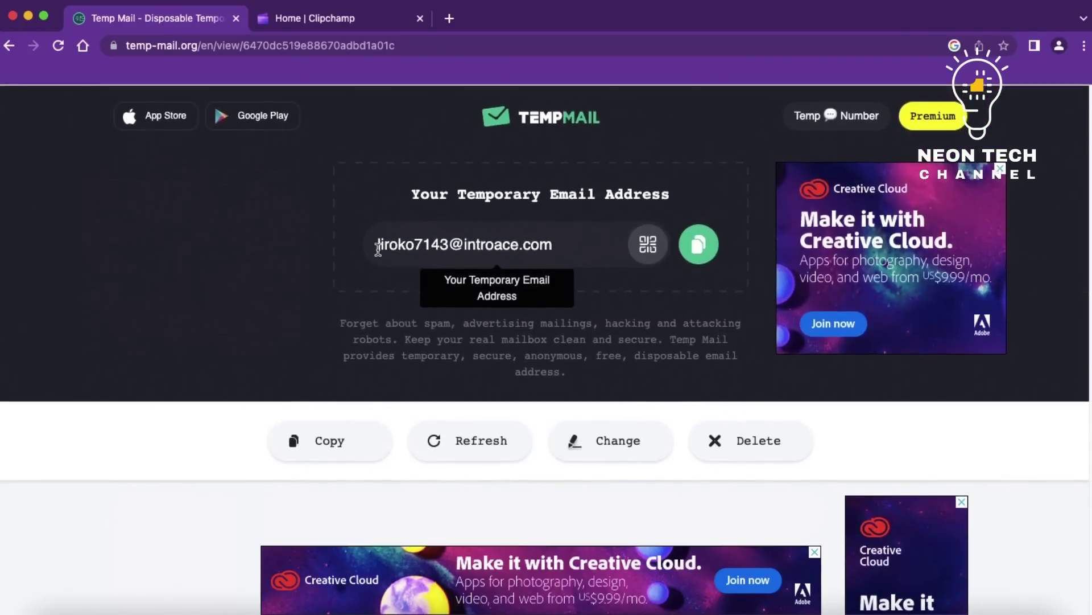
{"action": "scroll", "coordinate": [377, 248], "scroll_direction": "down", "scroll_amount": 10}
{"action": "scroll", "coordinate": [378, 248], "scroll_direction": "down", "scroll_amount": 1}
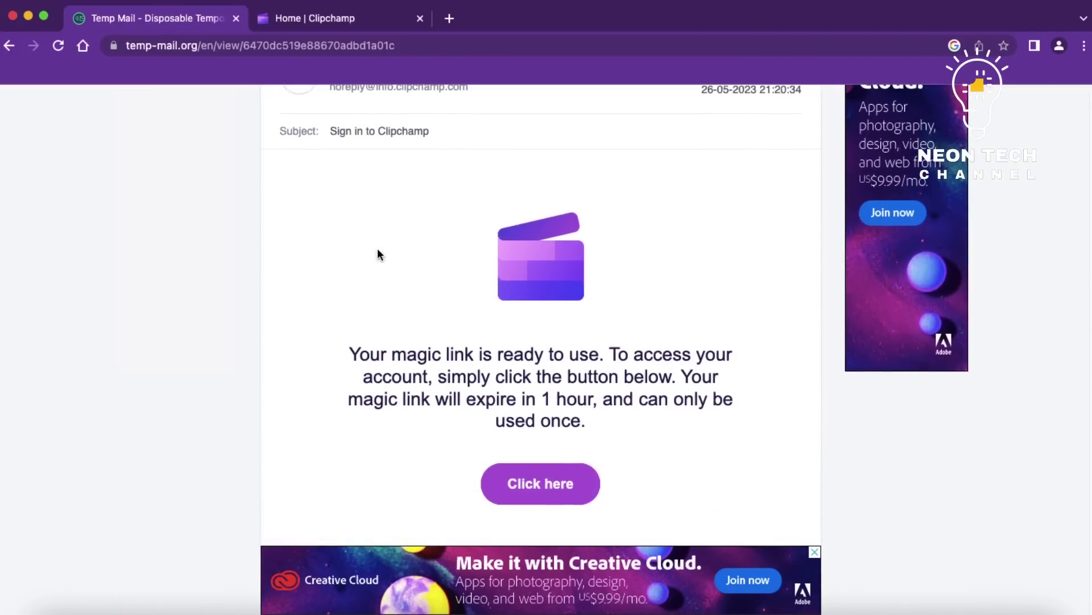
Return to the Home | Clipchamp tab and glance at the account details menu
{"action": "left_click", "coordinate": [334, 25]}
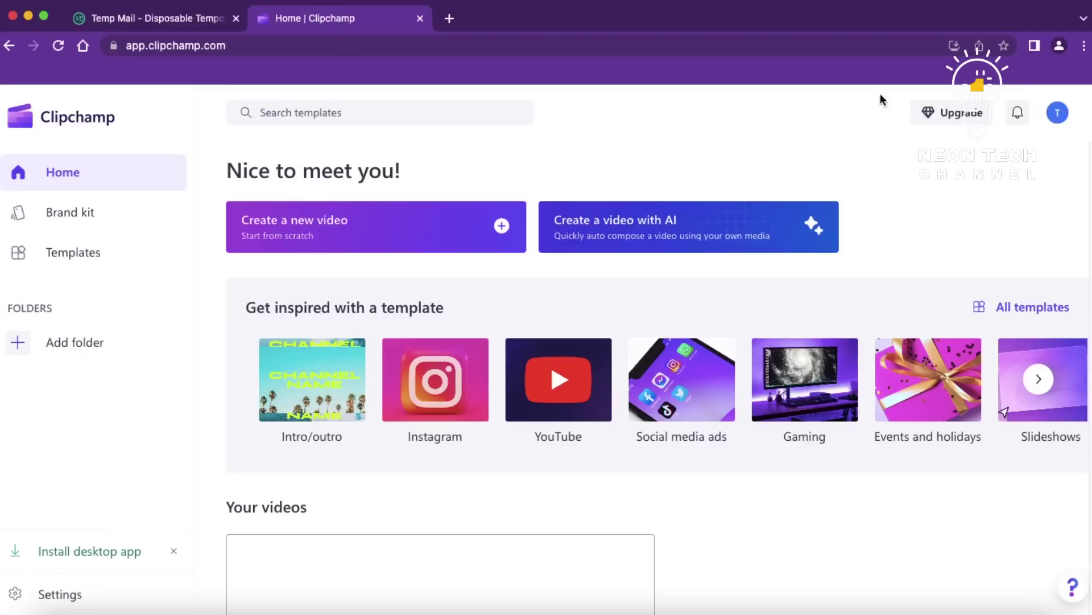
{"action": "left_click", "coordinate": [1072, 118]}
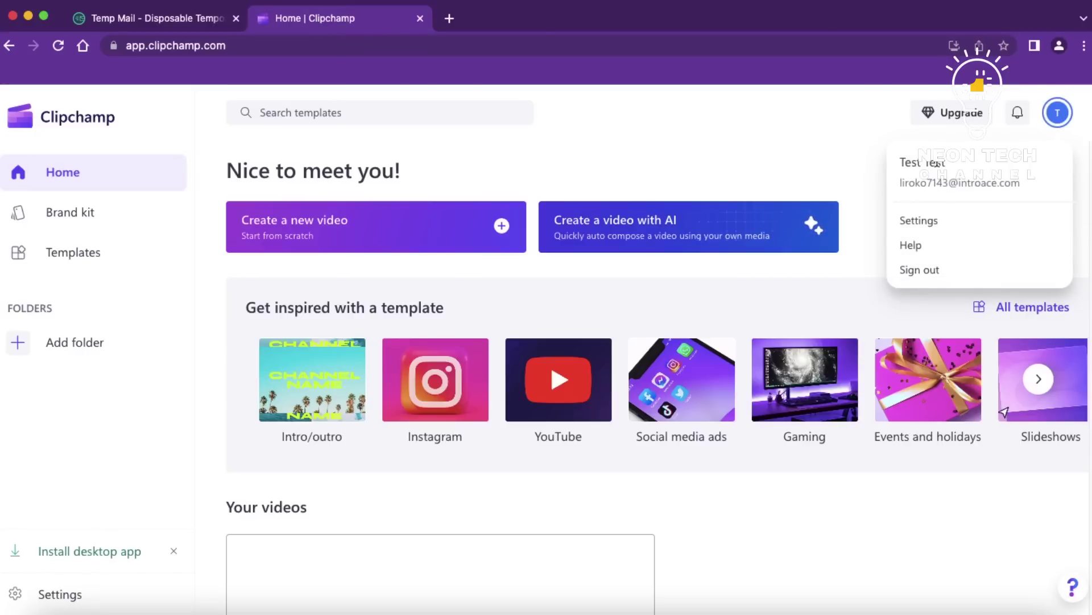
{"action": "left_click", "coordinate": [744, 118]}
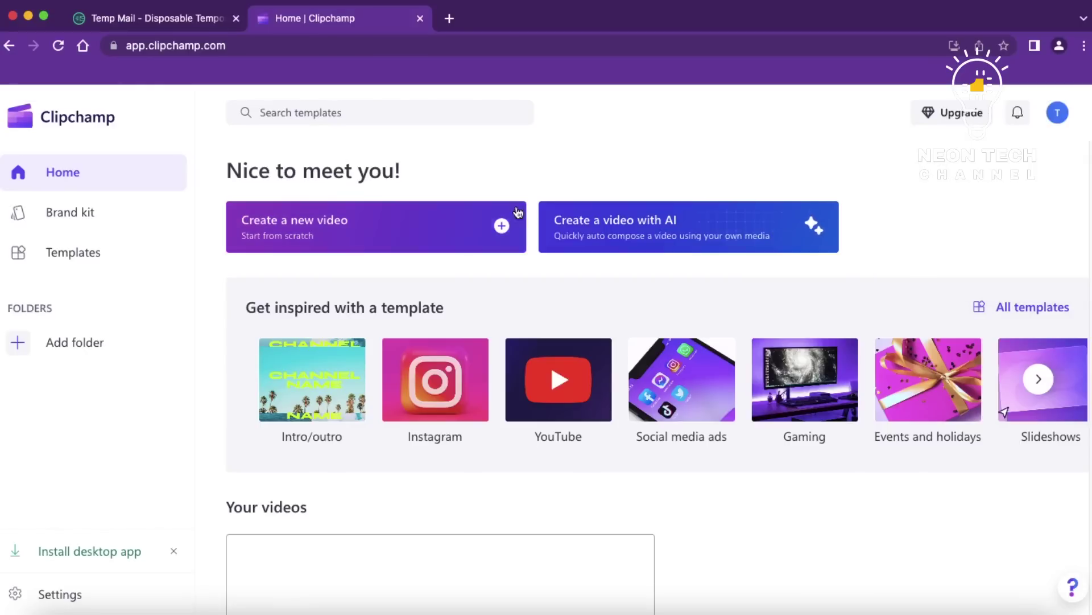
Create a new blank video, check the Import media sources, and begin renaming the title
{"action": "left_click", "coordinate": [492, 228]}
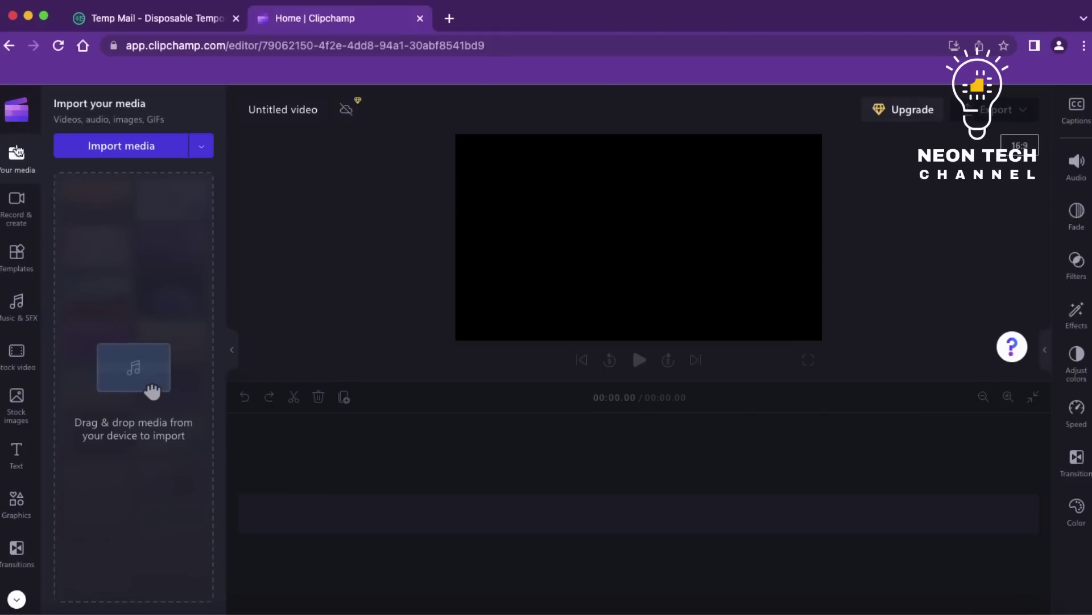
{"action": "left_click", "coordinate": [202, 149]}
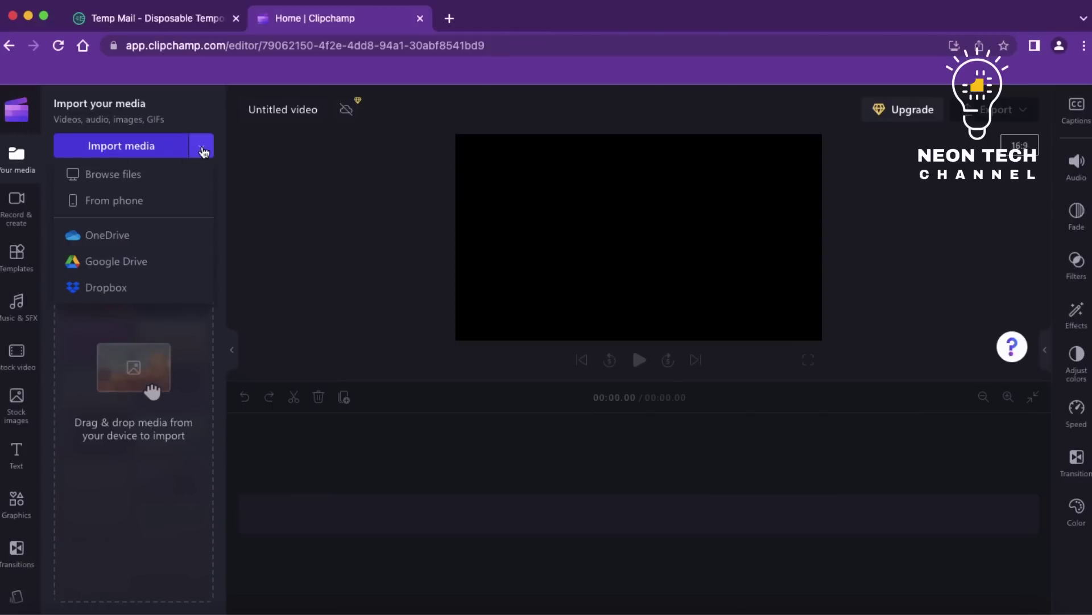
{"action": "left_click", "coordinate": [333, 221]}
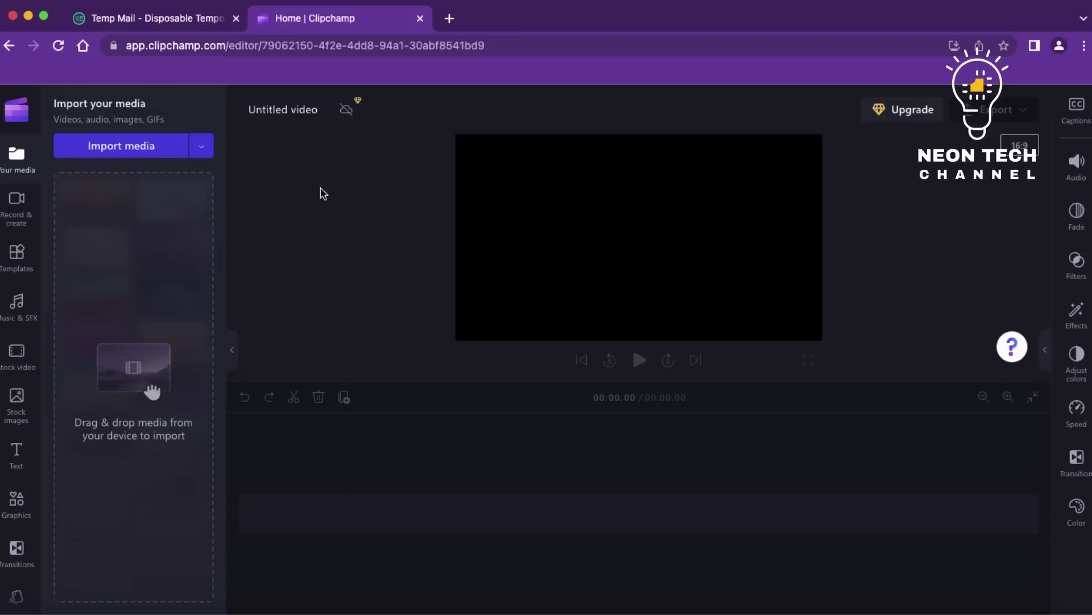
{"action": "left_click", "coordinate": [290, 117]}
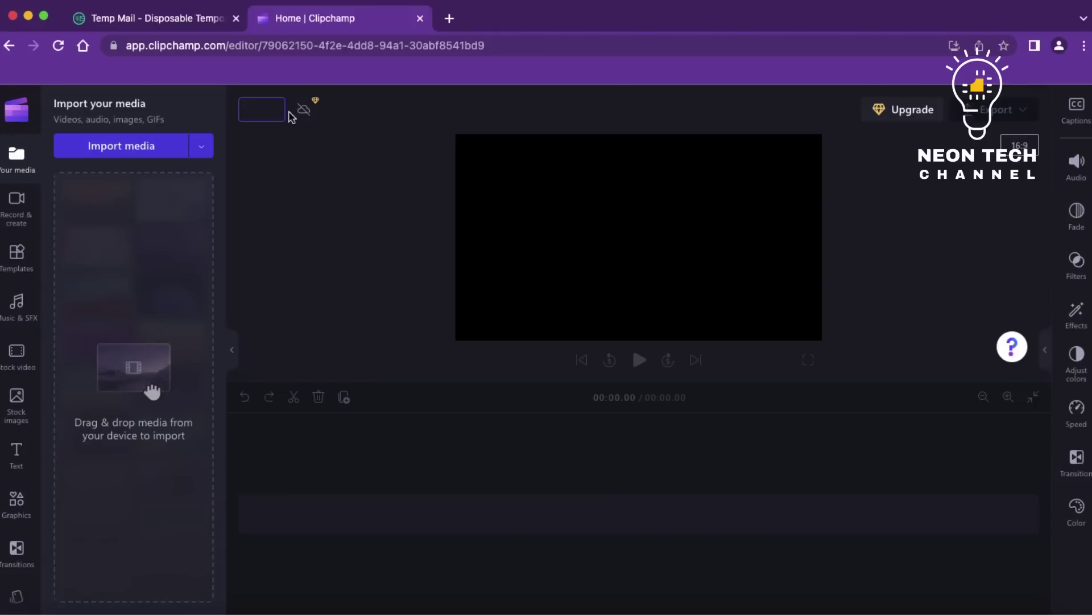
Keep 'Untitled video', try 9:16, 1:1, 4:5, 2:3 and 21:9, return to 16:9, open audio settings
{"action": "left_click", "coordinate": [384, 202]}
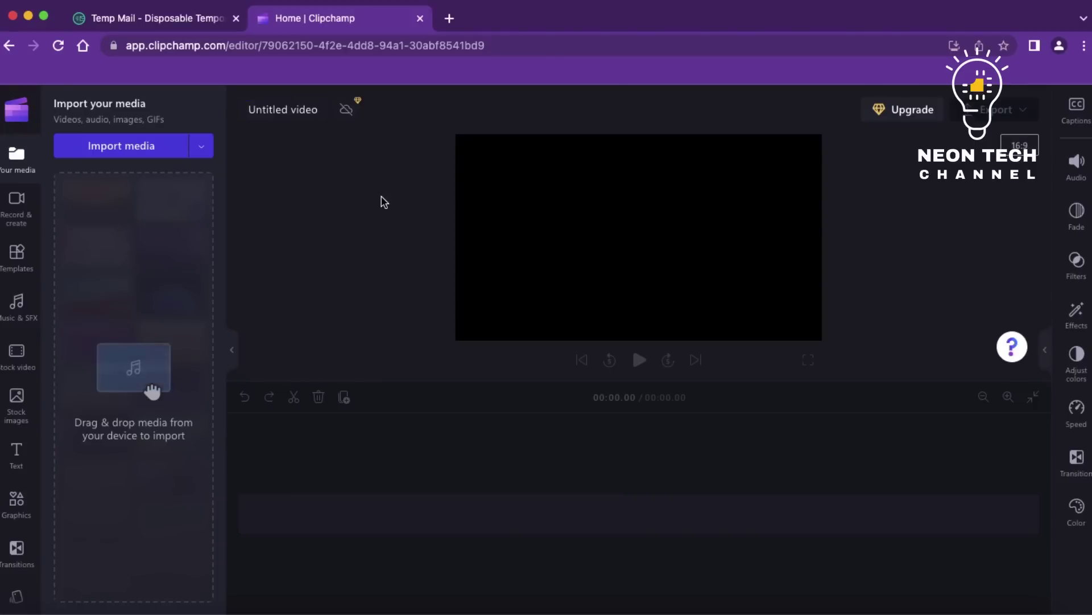
{"action": "left_click", "coordinate": [1020, 147]}
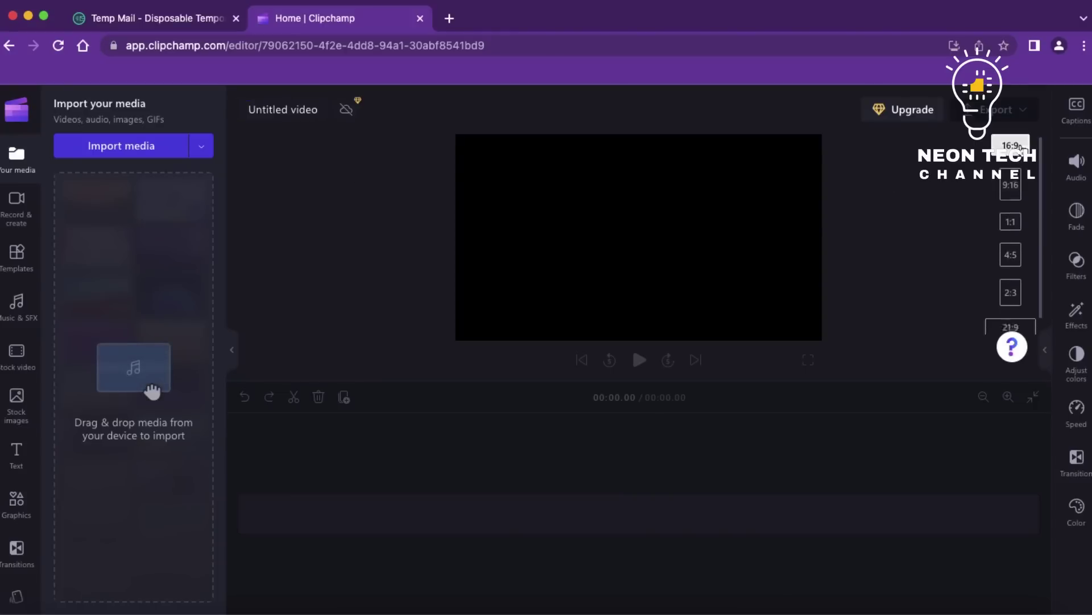
{"action": "left_click", "coordinate": [1018, 188]}
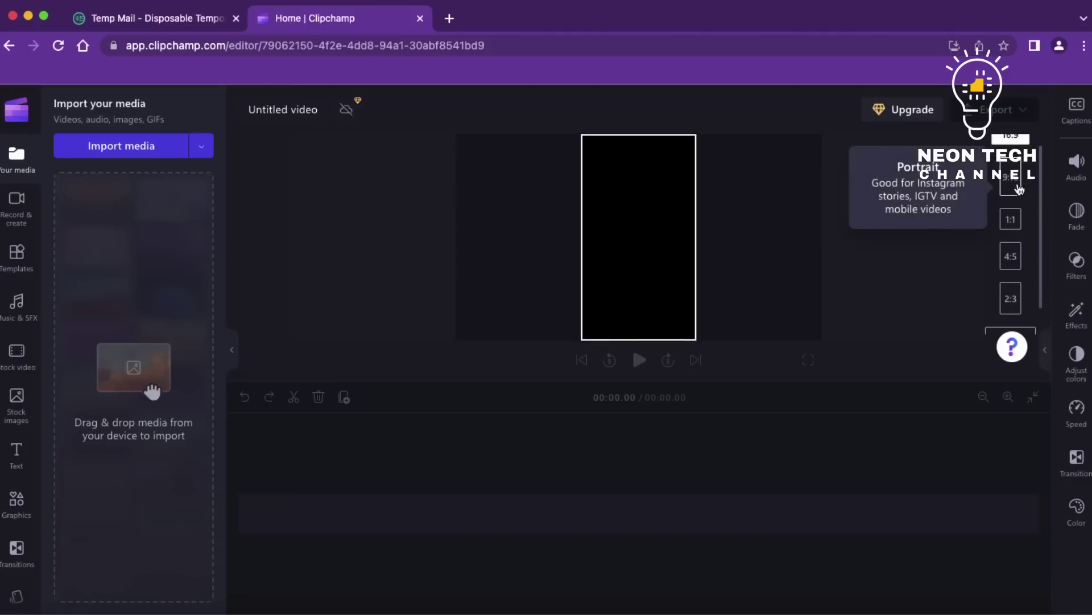
{"action": "left_click", "coordinate": [1012, 219]}
{"action": "left_click", "coordinate": [1013, 255]}
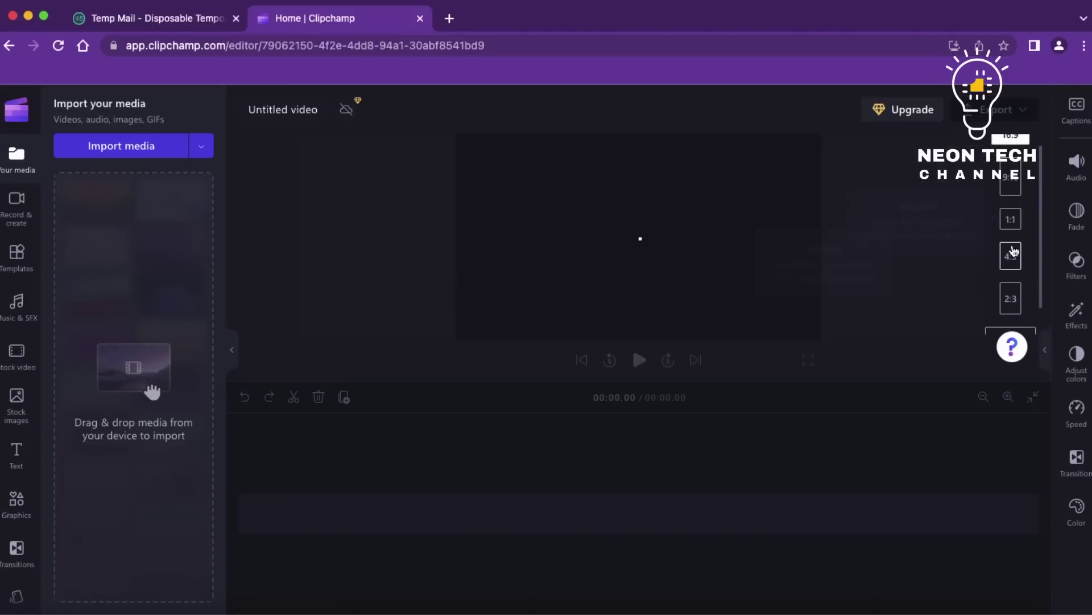
{"action": "left_click", "coordinate": [1012, 297]}
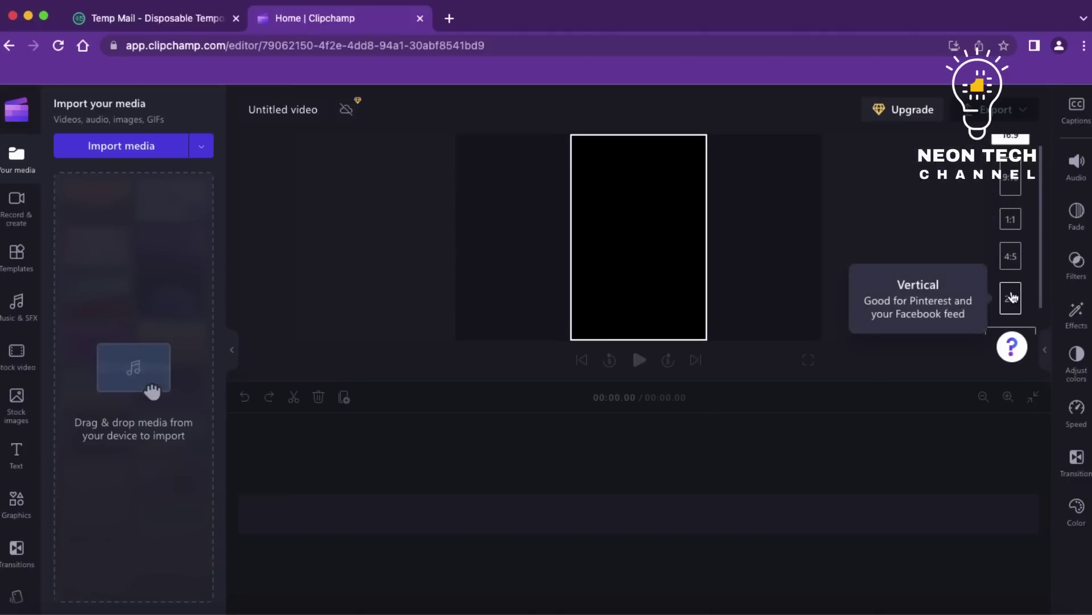
{"action": "left_click", "coordinate": [1012, 311]}
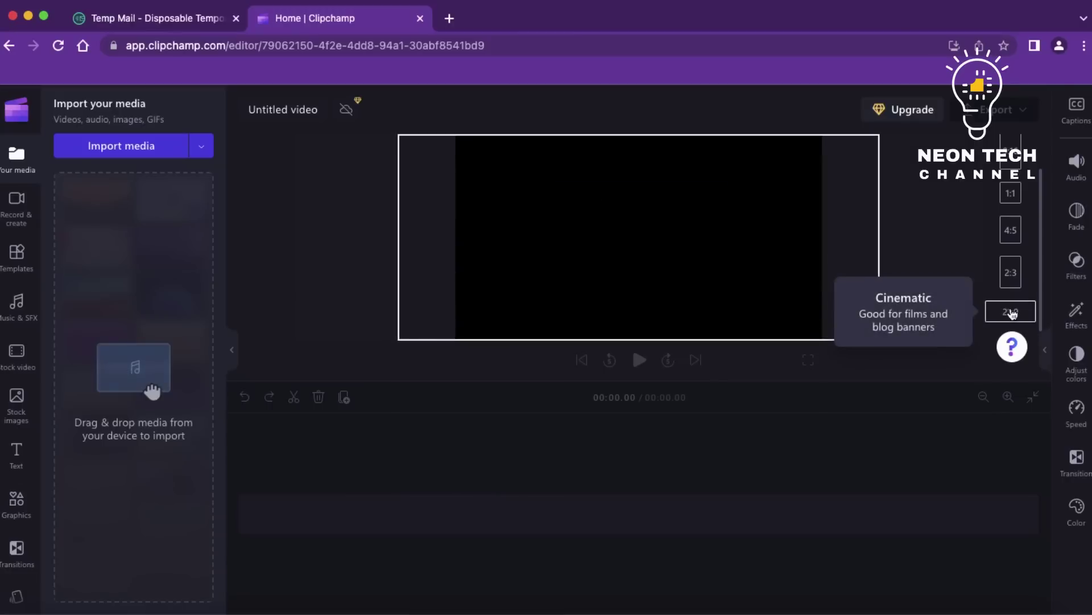
{"action": "scroll", "coordinate": [1013, 314], "scroll_direction": "up", "scroll_amount": 1}
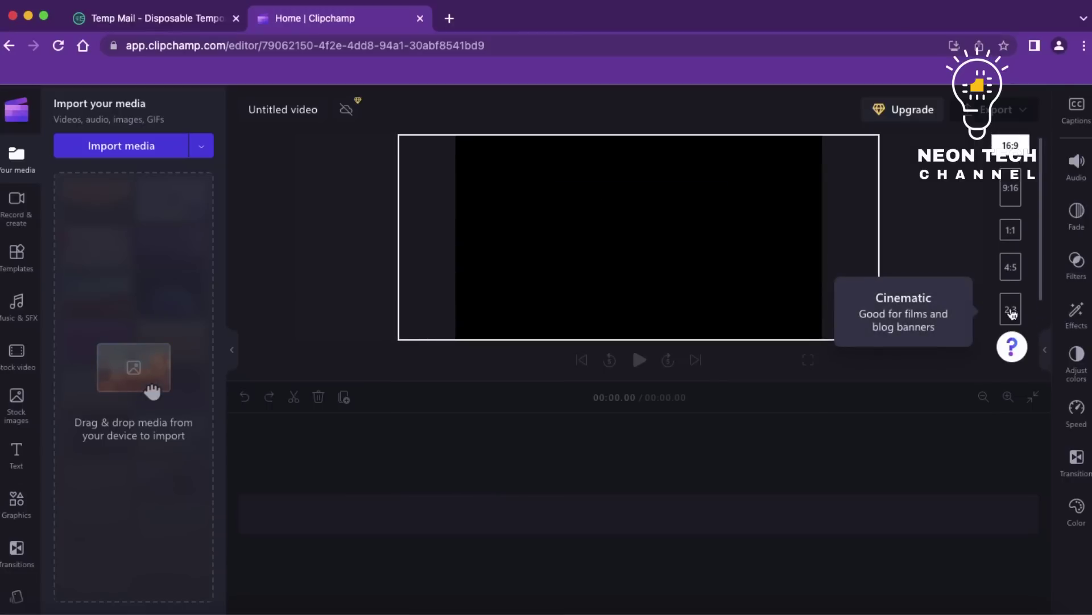
{"action": "left_click", "coordinate": [1011, 146]}
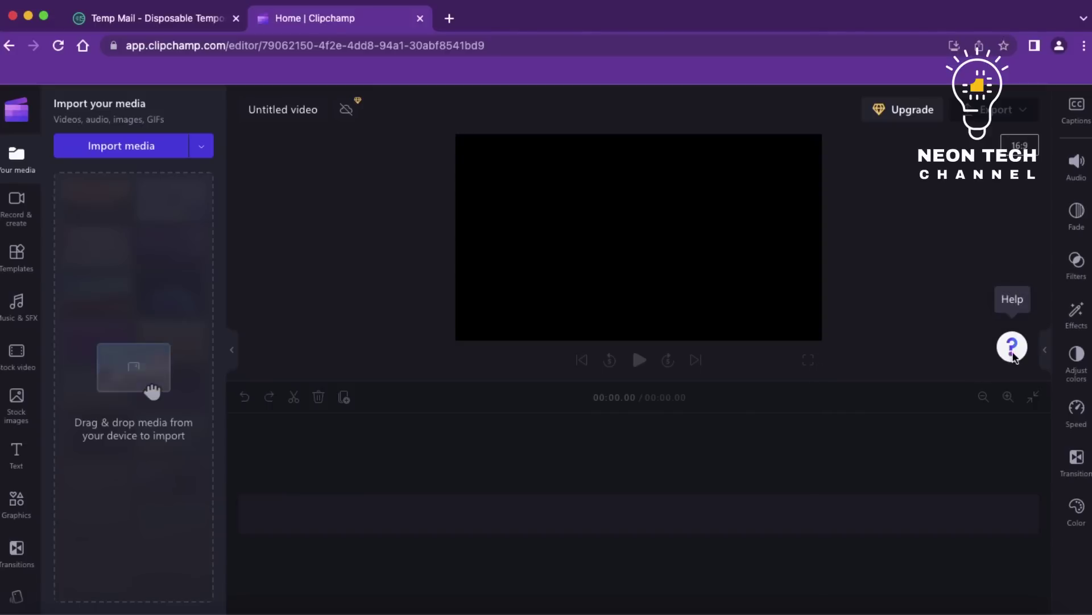
{"action": "left_click", "coordinate": [1044, 350]}
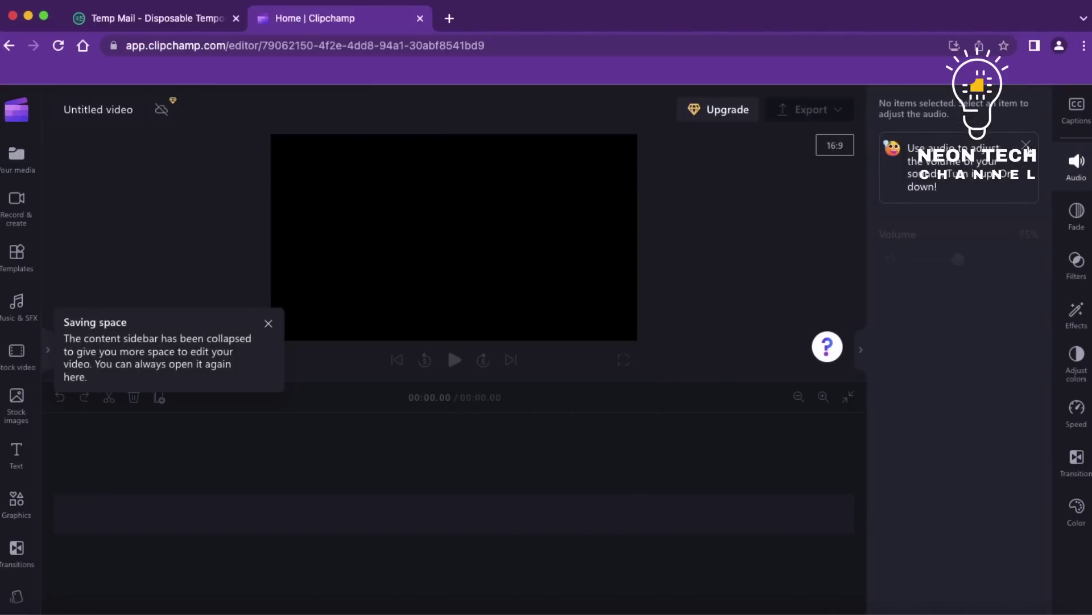
Dismiss the Saving space notice and show the Record & create options from Your media
{"action": "left_click", "coordinate": [268, 325]}
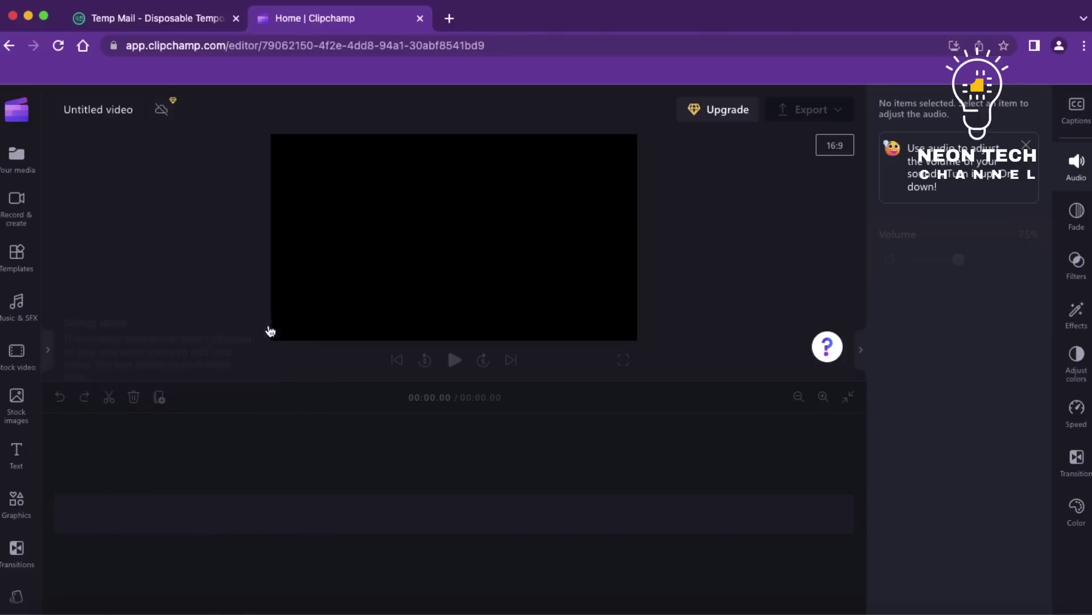
{"action": "left_click", "coordinate": [20, 161]}
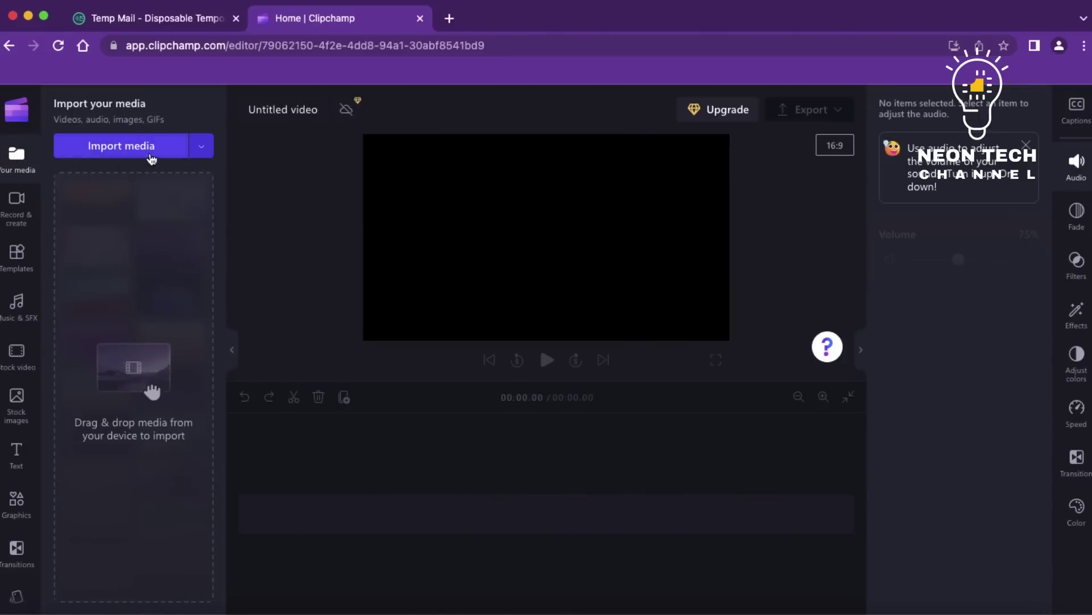
{"action": "left_click", "coordinate": [18, 207]}
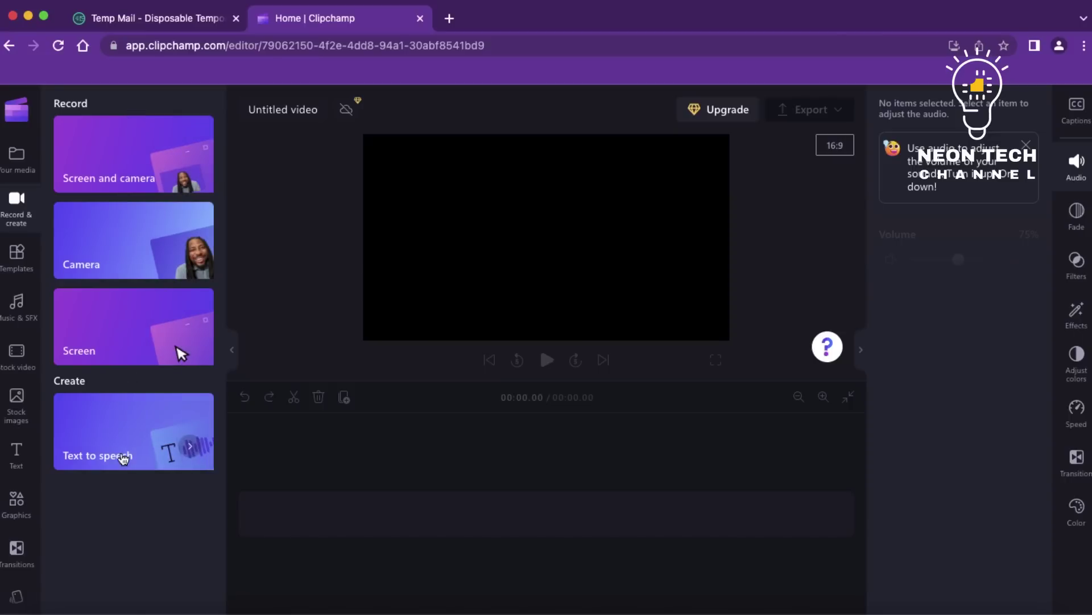
{"action": "left_click", "coordinate": [17, 256]}
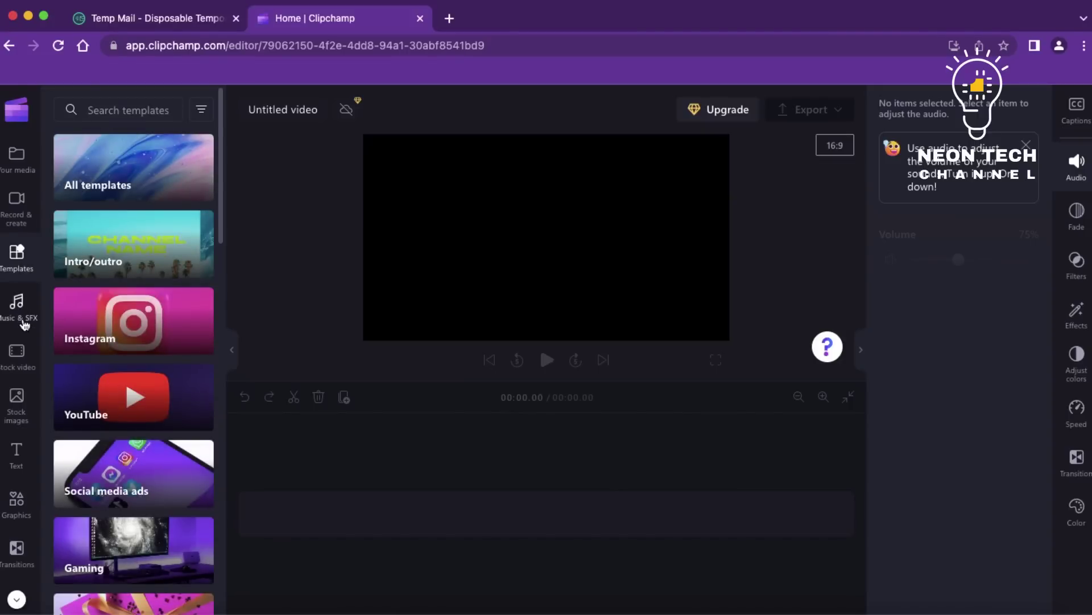
{"action": "scroll", "coordinate": [90, 280], "scroll_direction": "down", "scroll_amount": 8}
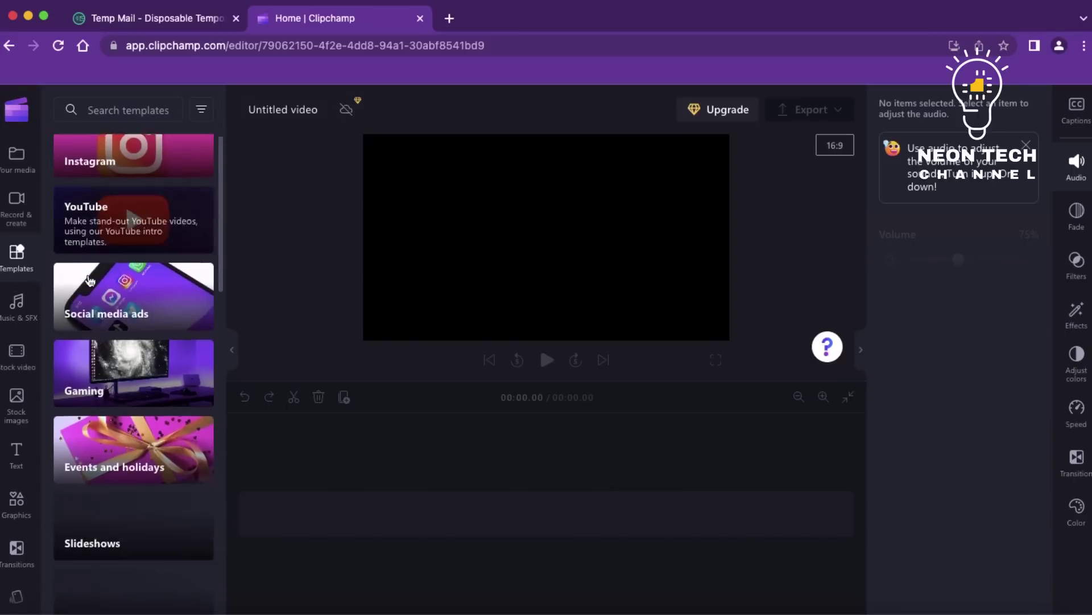
{"action": "scroll", "coordinate": [90, 280], "scroll_direction": "down", "scroll_amount": 10}
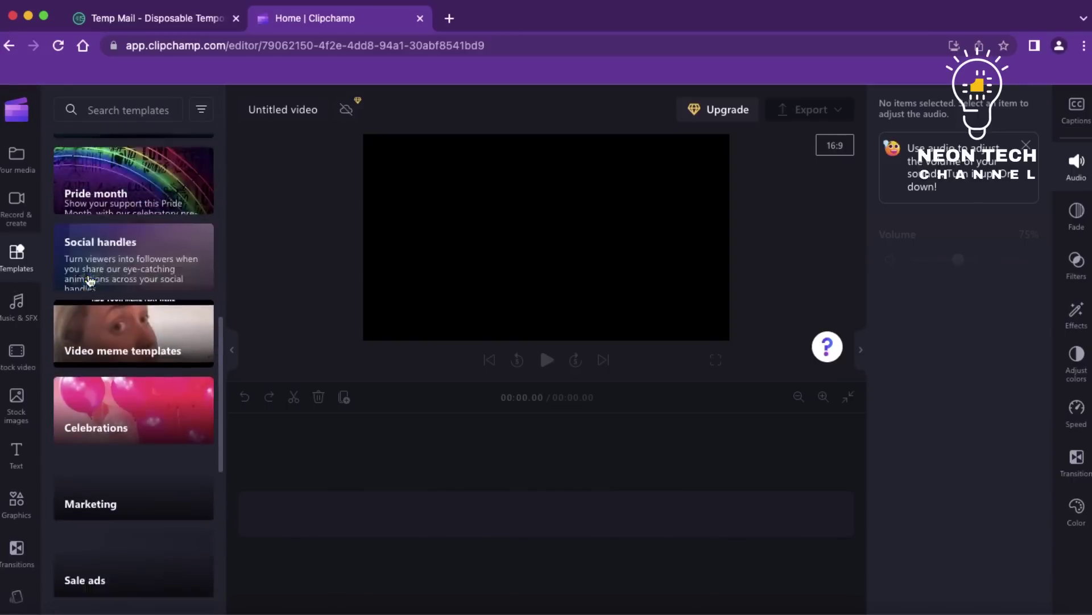
{"action": "scroll", "coordinate": [90, 280], "scroll_direction": "down", "scroll_amount": 3}
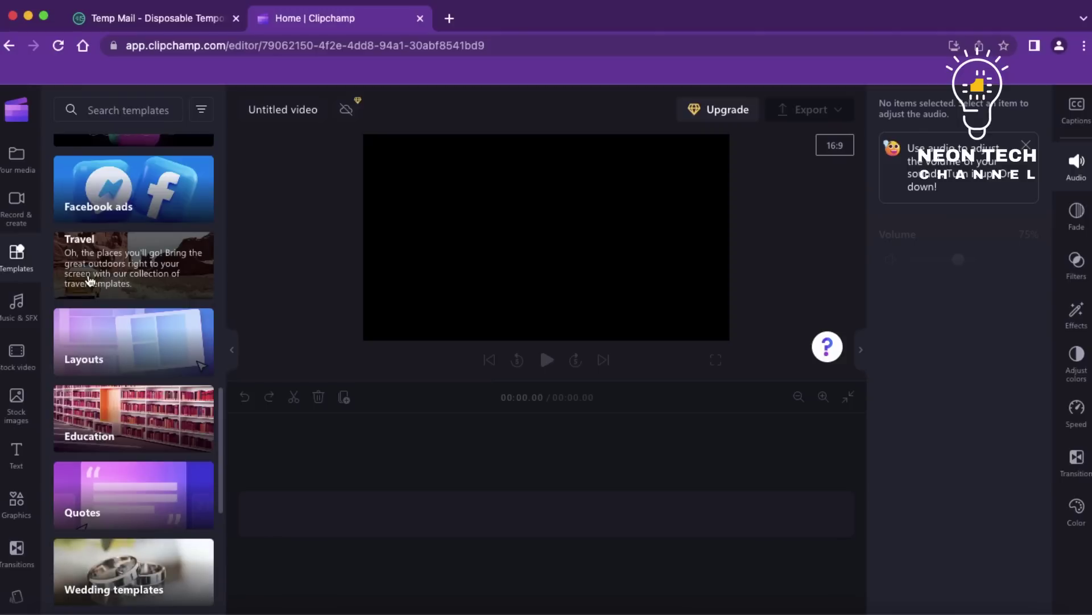
Browse through the Music & SFX library
{"action": "left_click", "coordinate": [19, 301]}
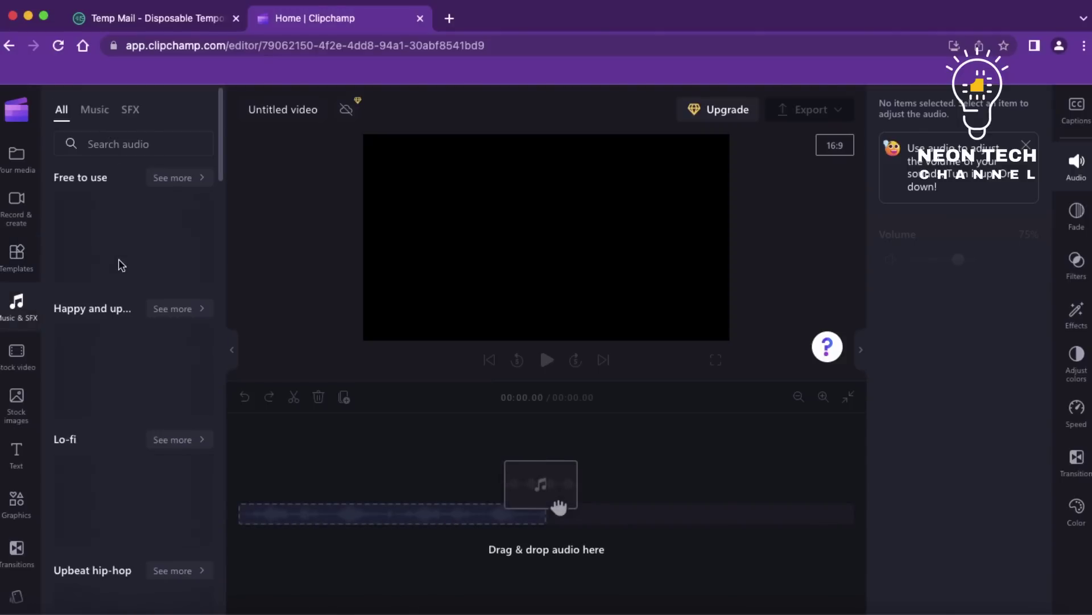
{"action": "scroll", "coordinate": [127, 280], "scroll_direction": "down", "scroll_amount": 3}
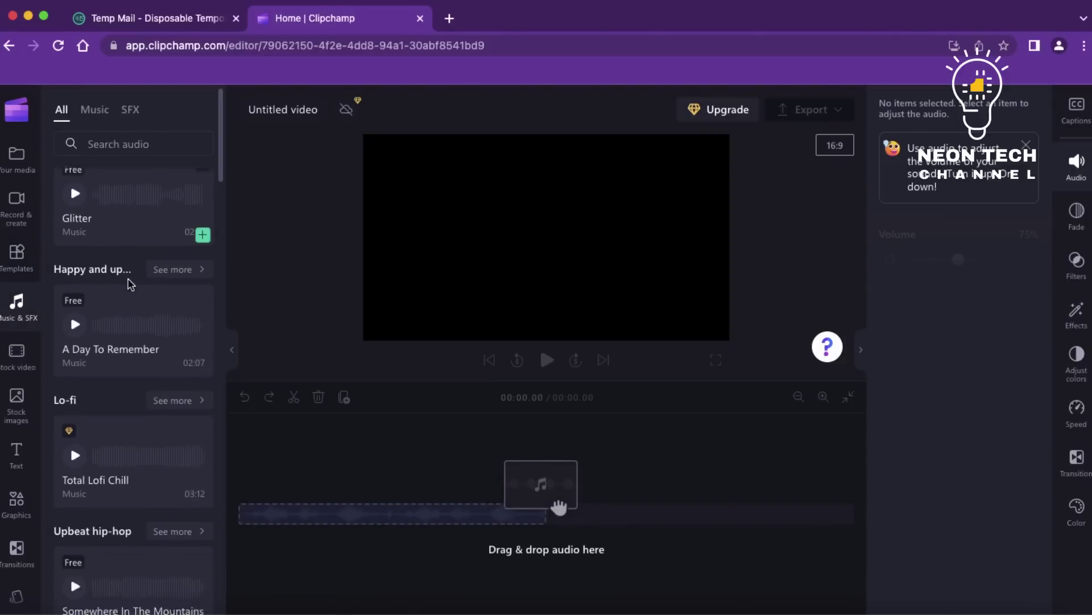
{"action": "scroll", "coordinate": [128, 279], "scroll_direction": "down", "scroll_amount": 3}
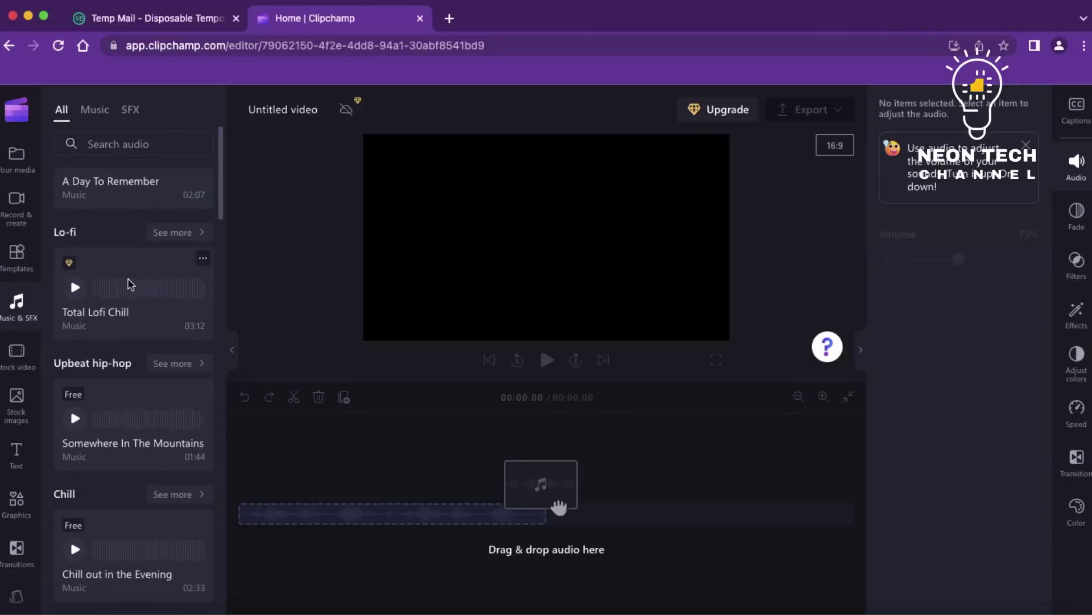
{"action": "scroll", "coordinate": [109, 400], "scroll_direction": "down", "scroll_amount": 1}
{"action": "scroll", "coordinate": [112, 404], "scroll_direction": "down", "scroll_amount": 1}
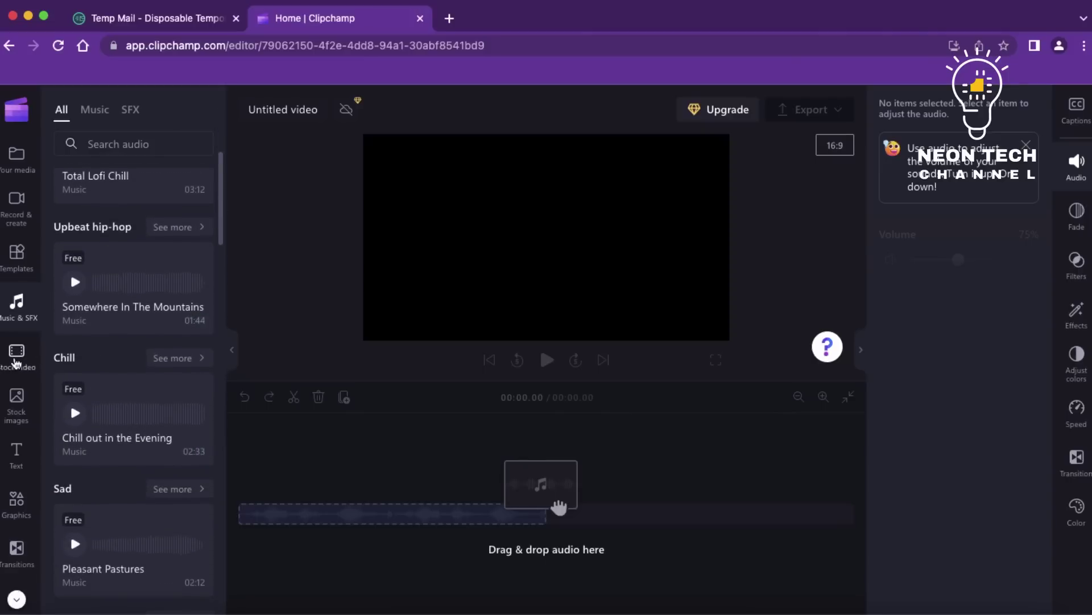
Browse Stock video and Stock images, then return to Stock video's Overlays row
{"action": "left_click", "coordinate": [17, 353]}
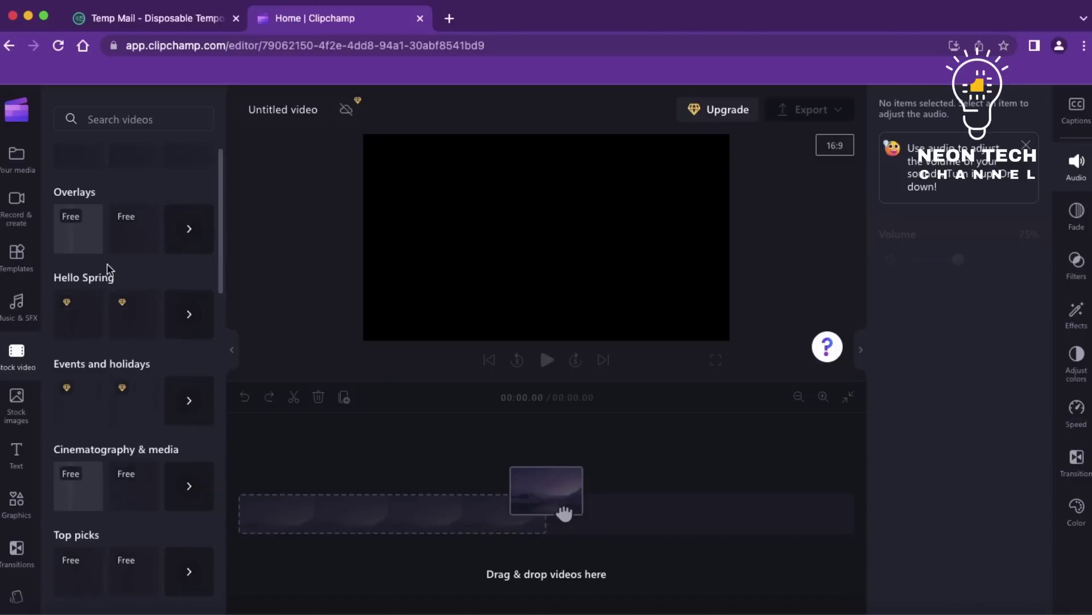
{"action": "mouse_move", "coordinate": [126, 231]}
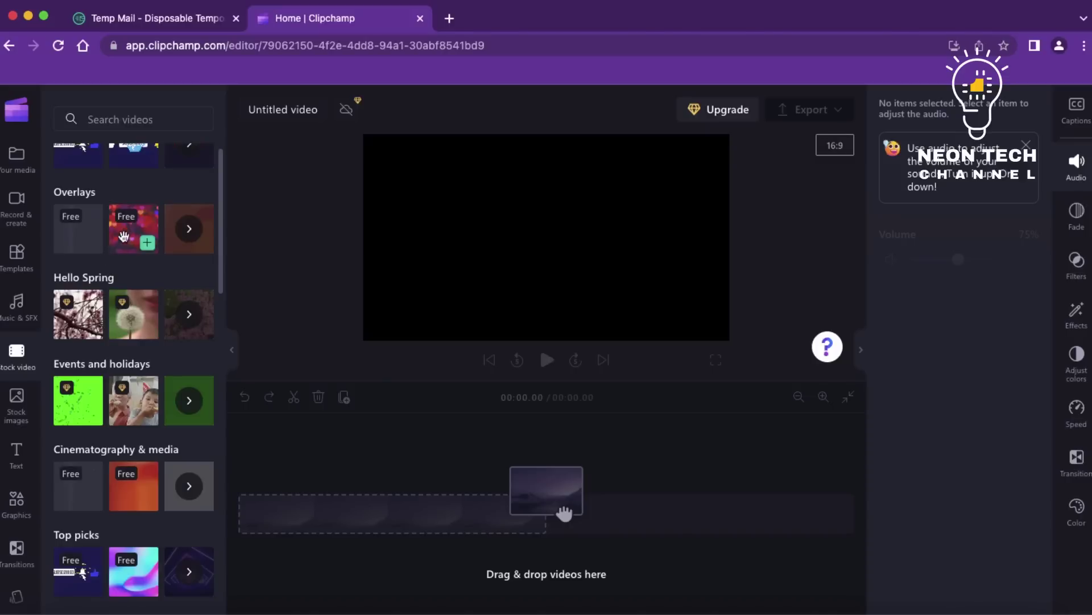
{"action": "scroll", "coordinate": [128, 226], "scroll_direction": "down", "scroll_amount": 2}
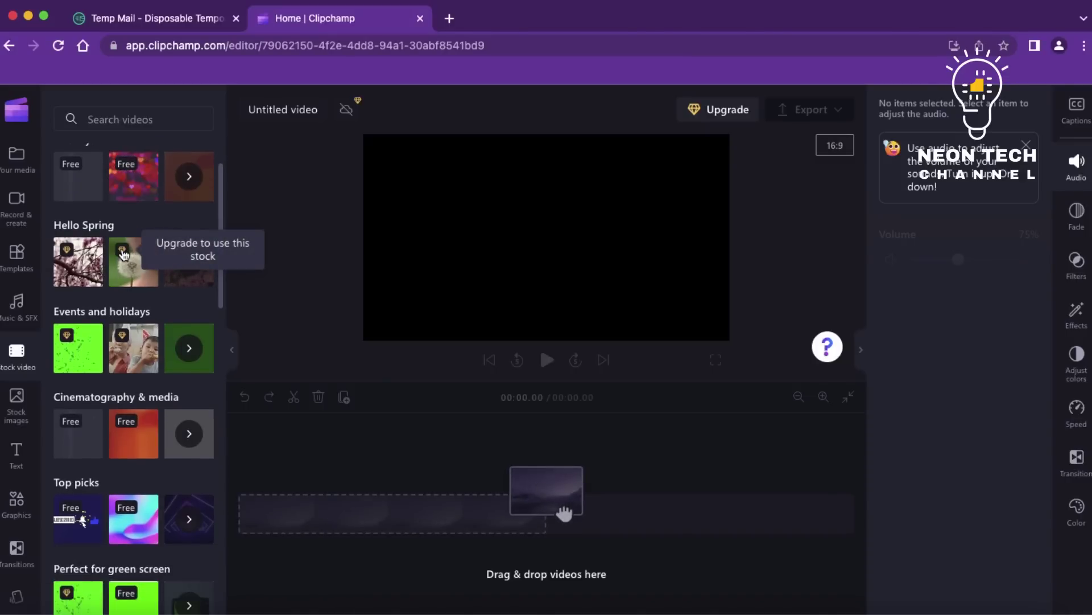
{"action": "scroll", "coordinate": [123, 254], "scroll_direction": "down", "scroll_amount": 5}
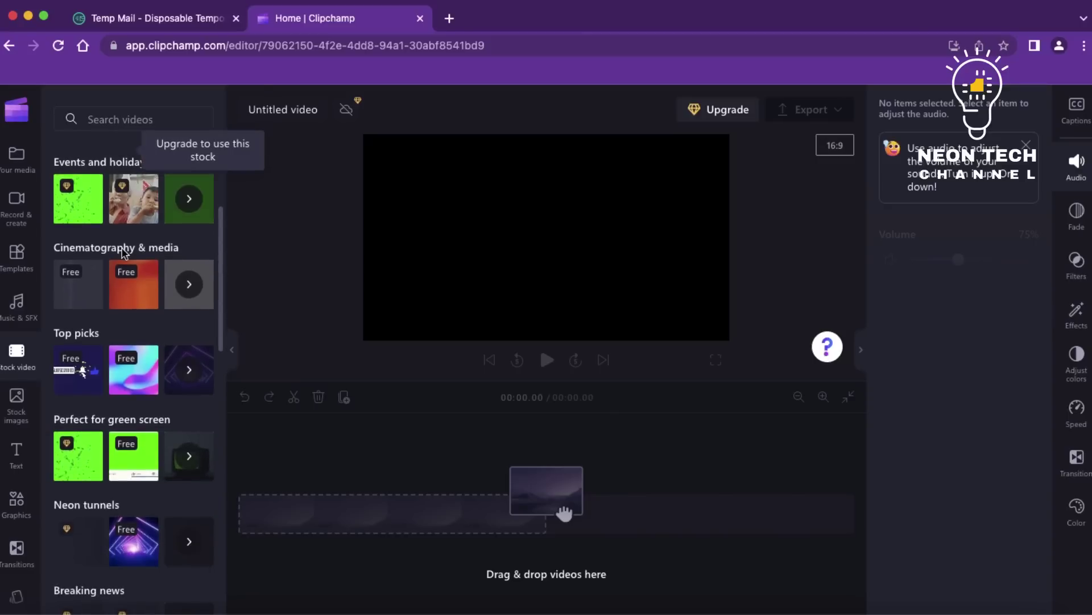
{"action": "mouse_move", "coordinate": [151, 355]}
{"action": "scroll", "coordinate": [151, 355], "scroll_direction": "up", "scroll_amount": 14}
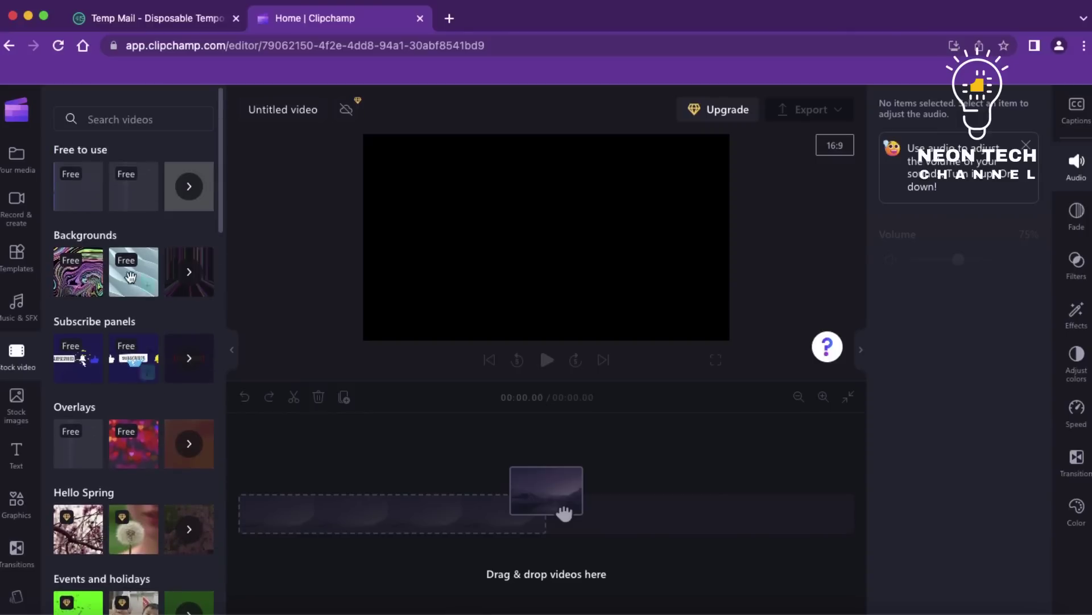
{"action": "left_click", "coordinate": [21, 419]}
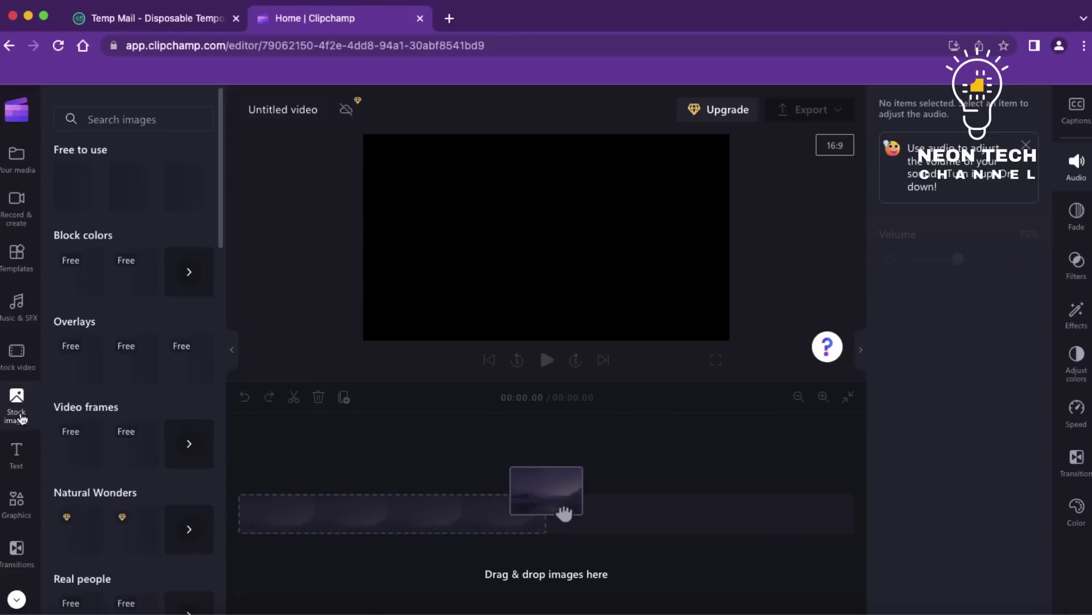
{"action": "left_click", "coordinate": [18, 365]}
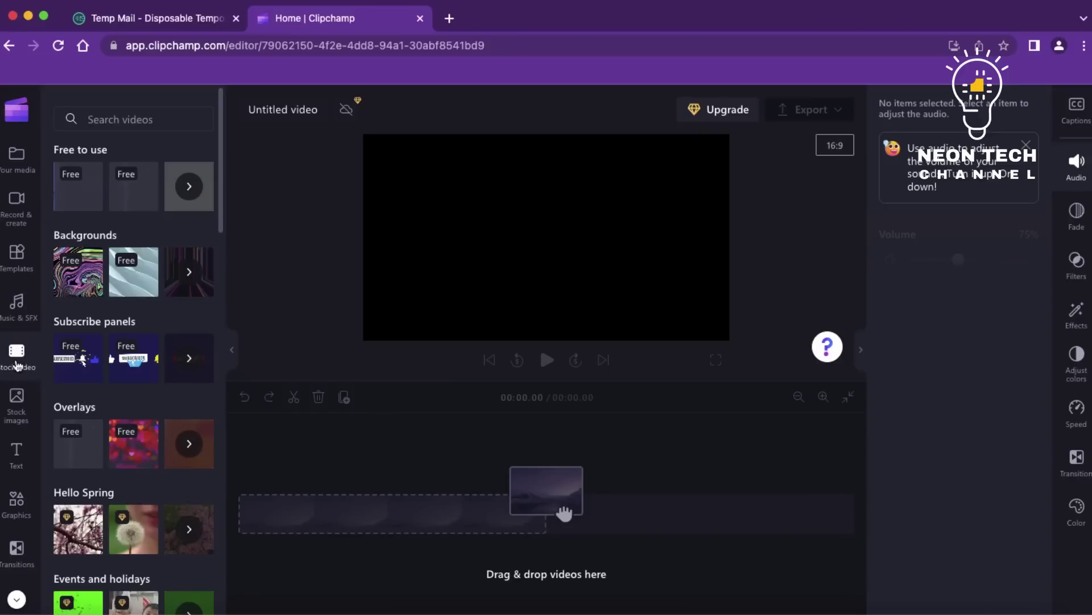
{"action": "mouse_move", "coordinate": [96, 257]}
{"action": "scroll", "coordinate": [132, 357], "scroll_direction": "down", "scroll_amount": 2}
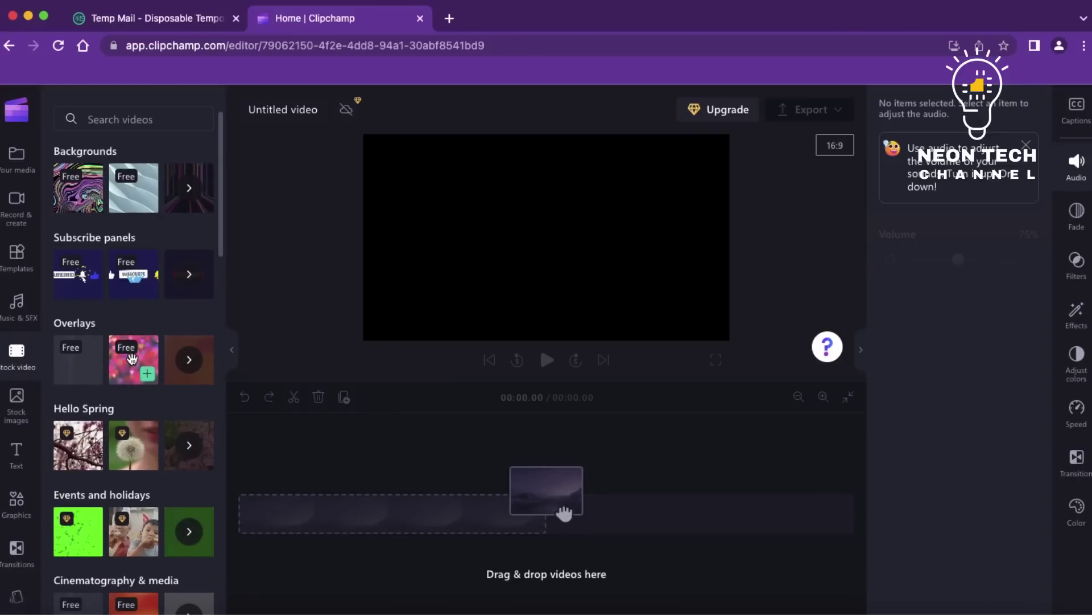
Preview the Shimmer love hearts overlay, then drag it onto the timeline as a 4.13-second clip
{"action": "left_click", "coordinate": [132, 358]}
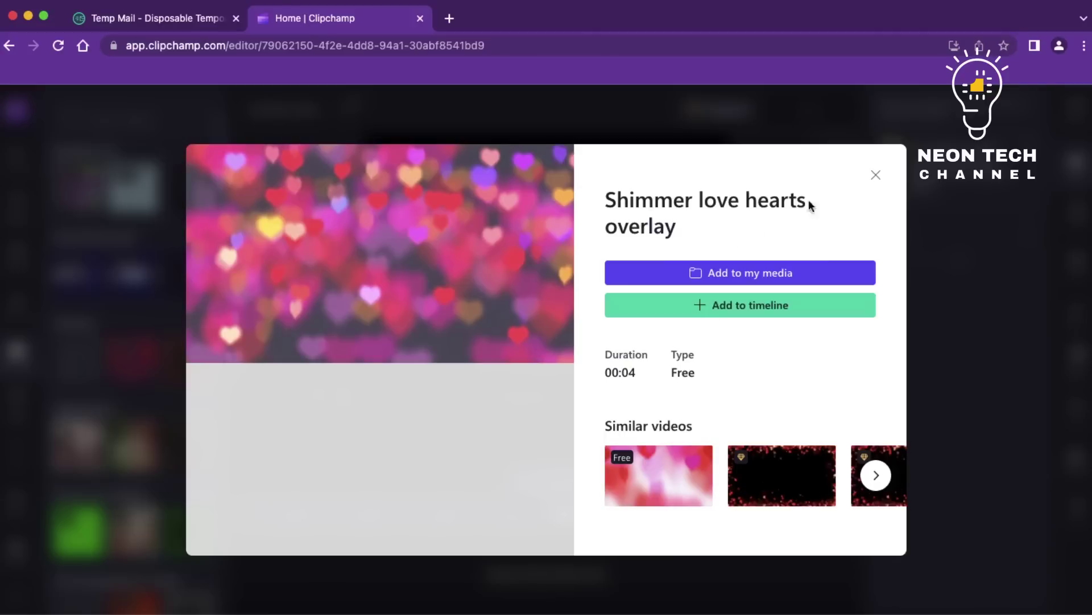
{"action": "left_click", "coordinate": [876, 176]}
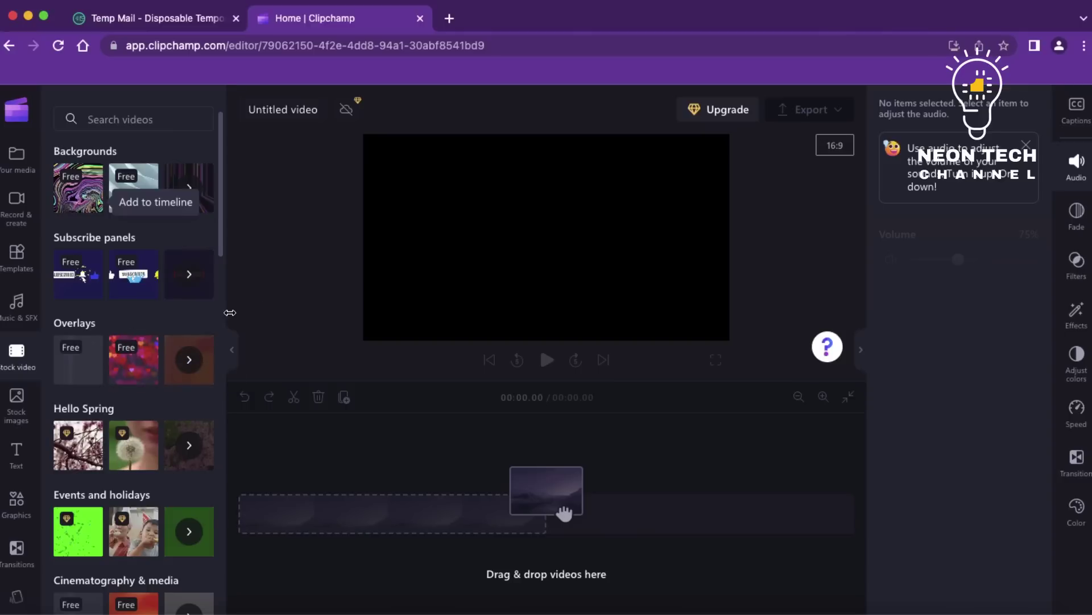
{"action": "left_click_drag", "start_coordinate": [134, 360], "coordinate": [375, 461]}
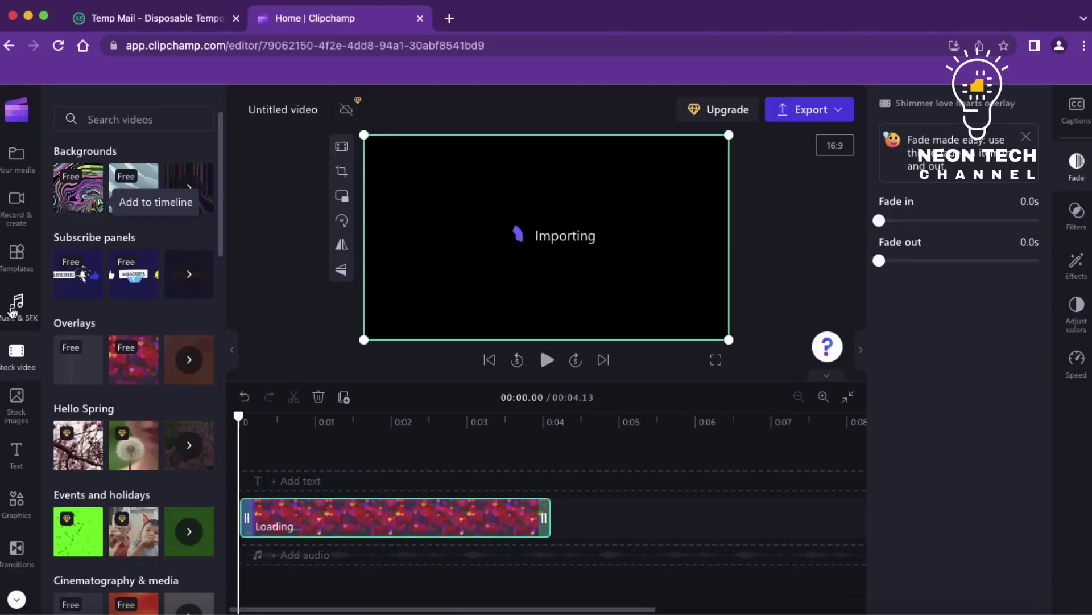
Trim the hearts overlay clip to about 3.4 seconds, then restore its full 4.13 length
{"action": "left_click", "coordinate": [12, 310]}
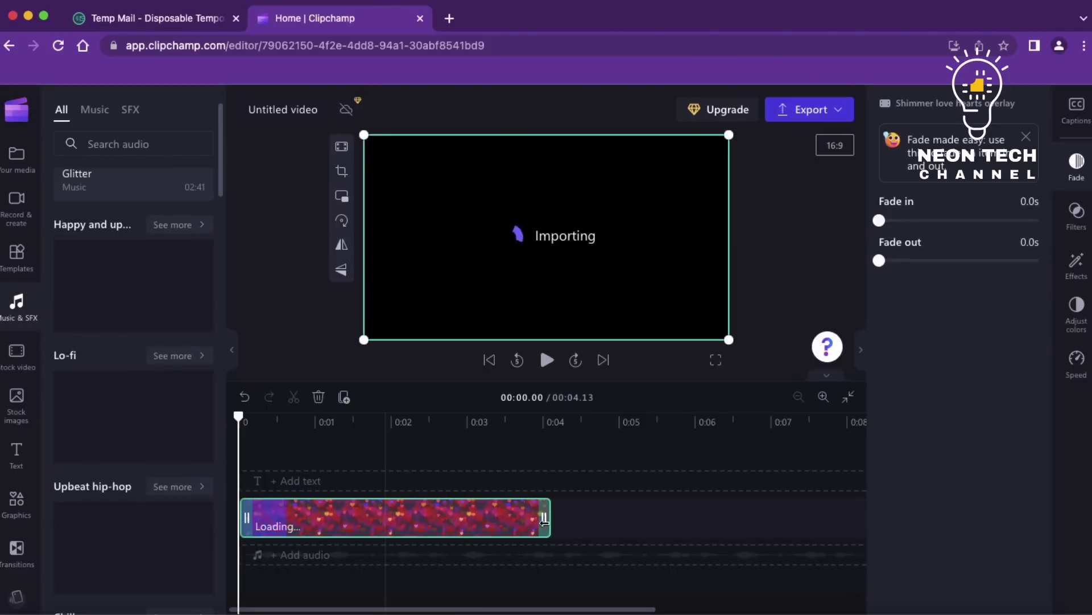
{"action": "left_click", "coordinate": [626, 520]}
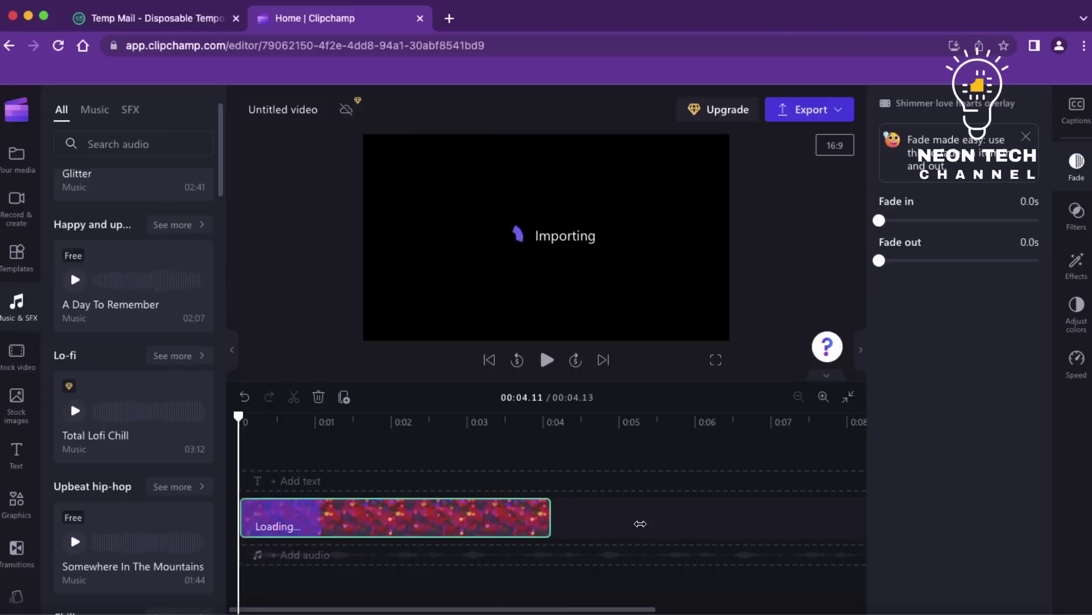
{"action": "left_click", "coordinate": [543, 519]}
{"action": "left_click_drag", "start_coordinate": [529, 517], "coordinate": [491, 519]}
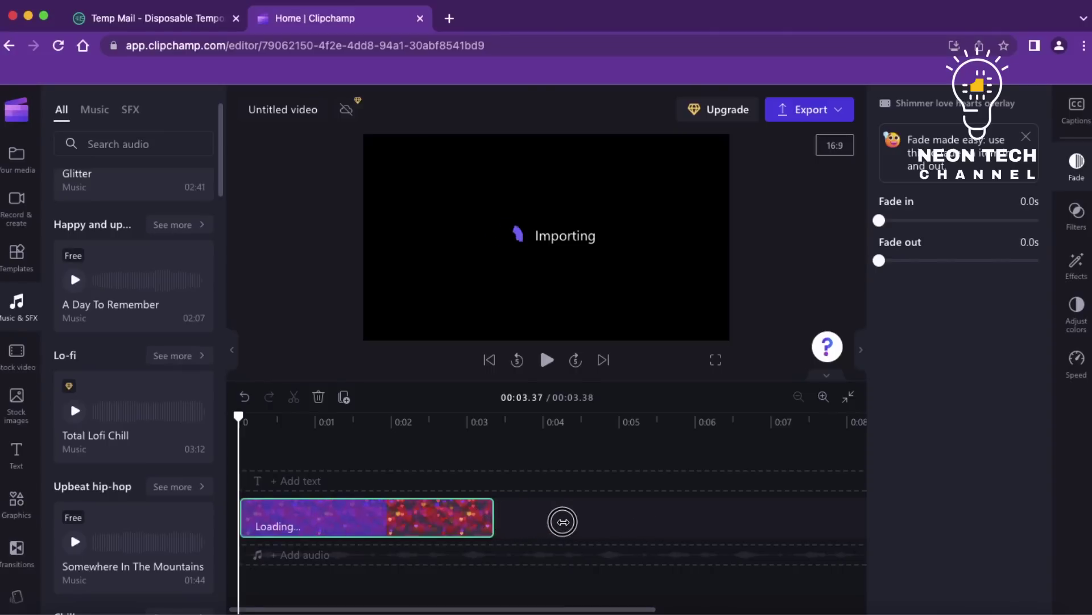
{"action": "left_click_drag", "start_coordinate": [563, 522], "coordinate": [565, 521]}
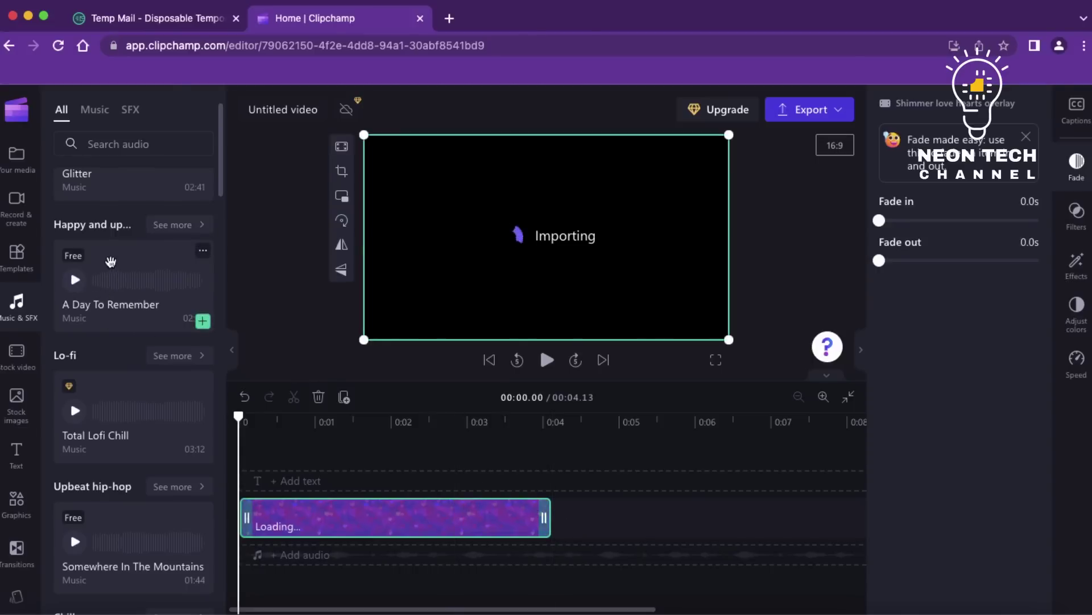
Drag the free A Day To Remember music track toward the timeline, bringing up its details
{"action": "left_click_drag", "start_coordinate": [202, 321], "coordinate": [336, 558]}
{"action": "left_click_drag", "start_coordinate": [335, 373], "coordinate": [319, 351]}
{"action": "left_click_drag", "start_coordinate": [283, 312], "coordinate": [301, 558]}
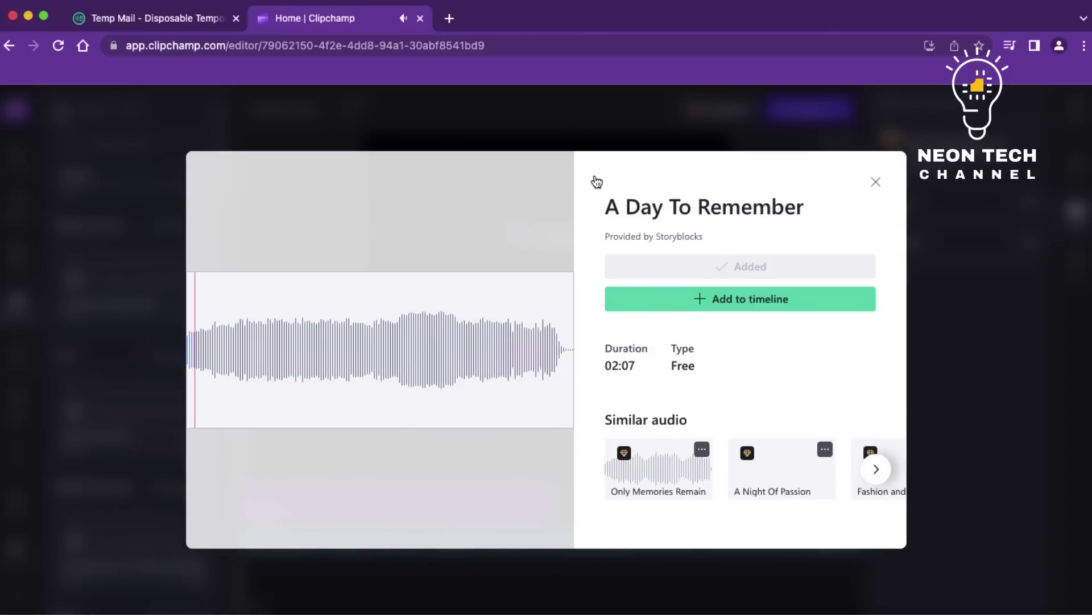
Slide the A Day To Remember clip so it starts at 0:00 beneath the hearts overlay
{"action": "key", "text": "Escape"}
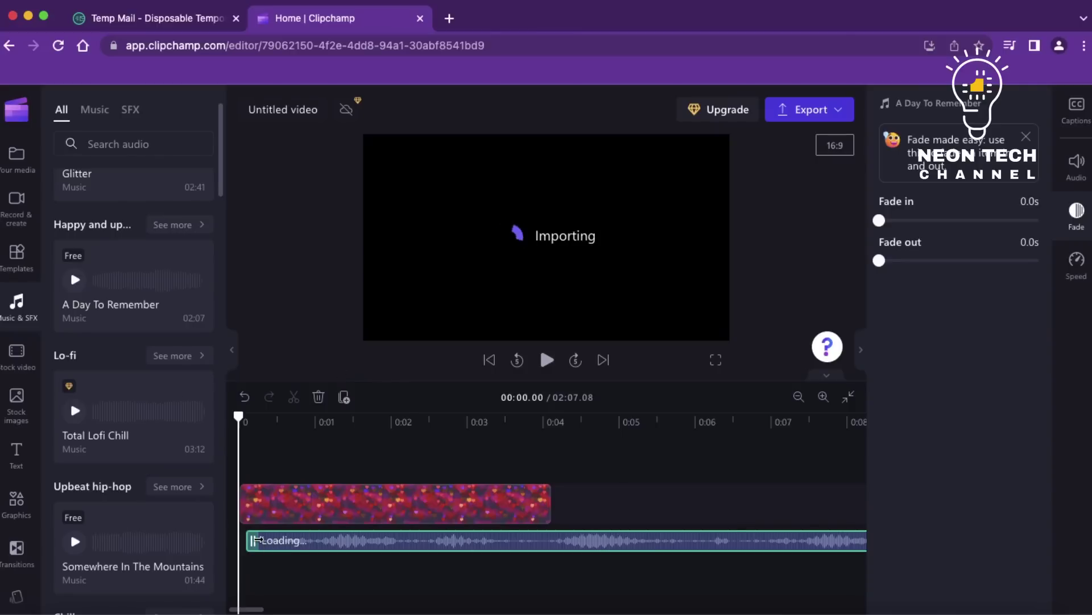
{"action": "left_click_drag", "start_coordinate": [269, 539], "coordinate": [244, 545]}
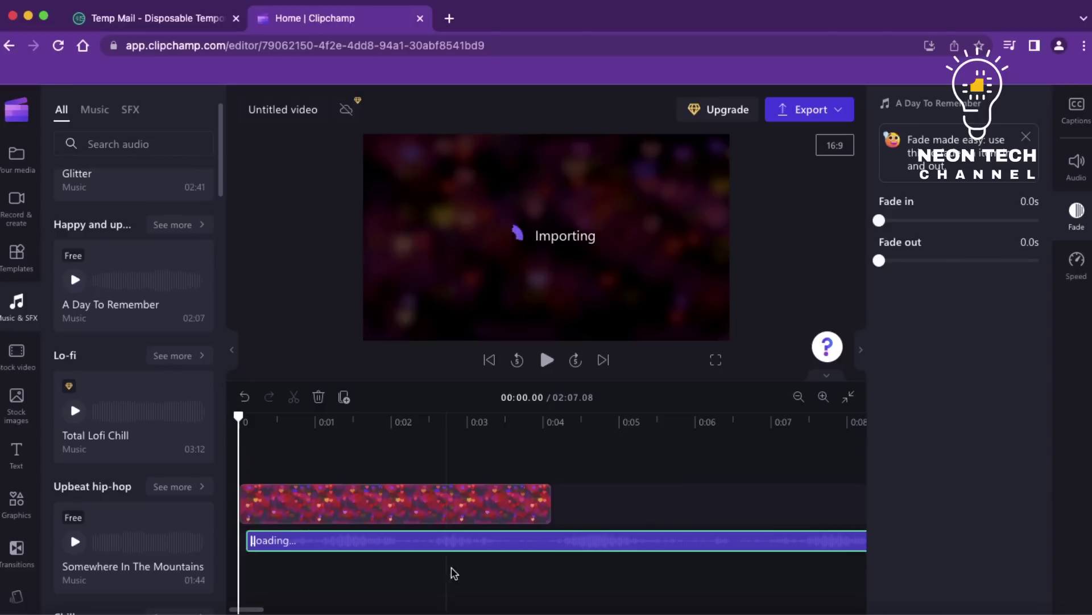
{"action": "left_click", "coordinate": [402, 517]}
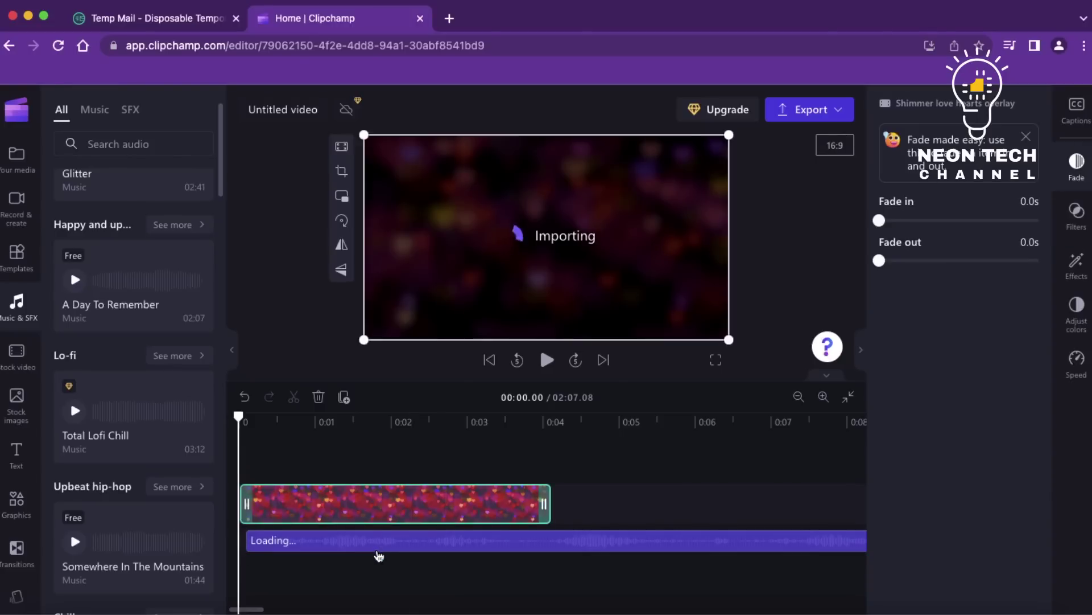
{"action": "left_click_drag", "start_coordinate": [348, 548], "coordinate": [318, 550]}
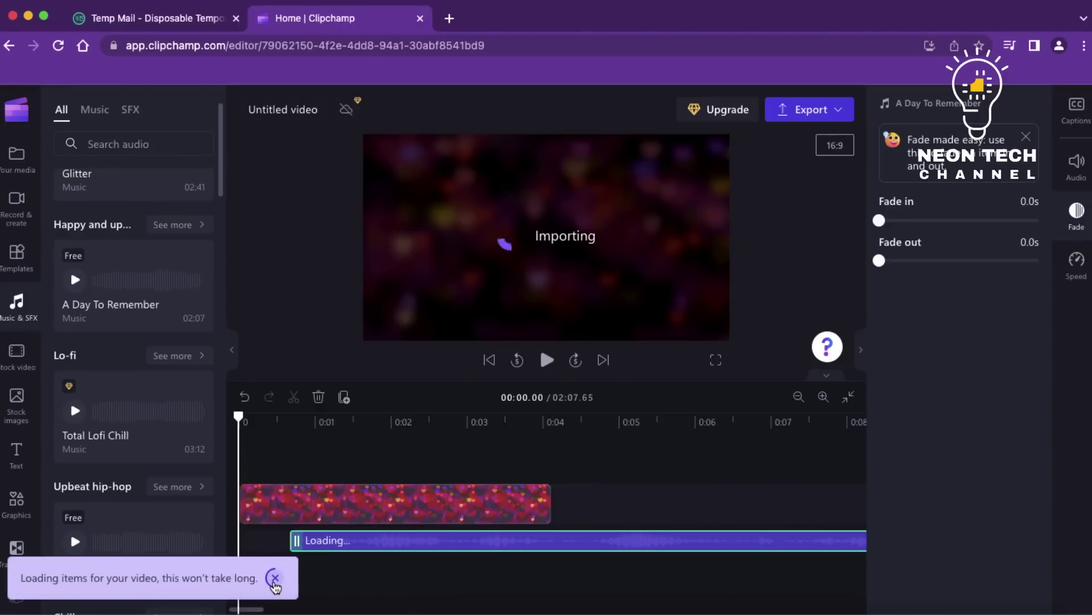
{"action": "left_click", "coordinate": [275, 578]}
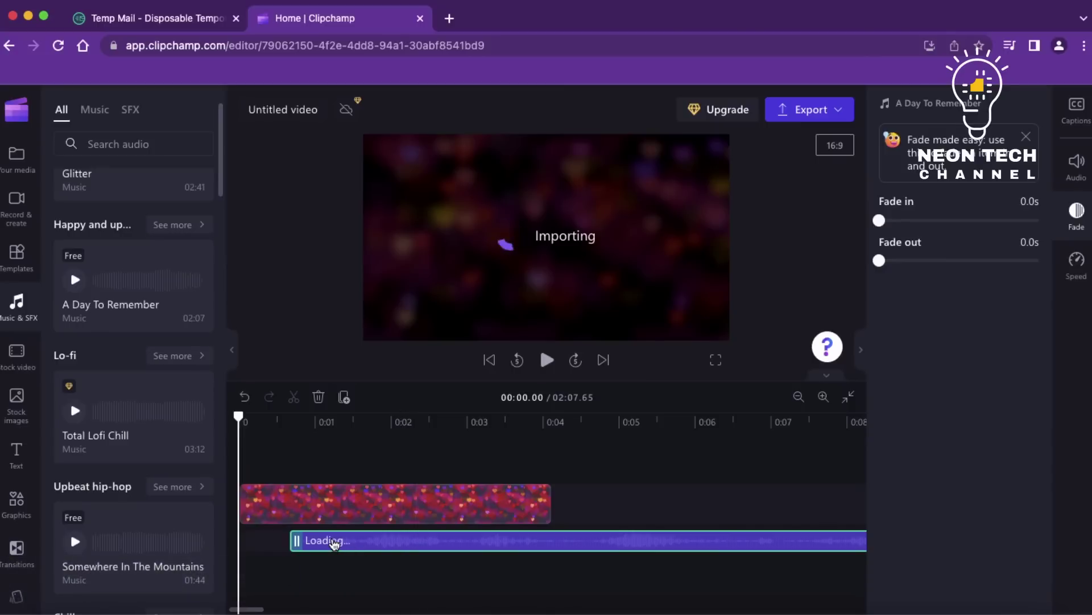
{"action": "left_click_drag", "start_coordinate": [329, 538], "coordinate": [251, 543]}
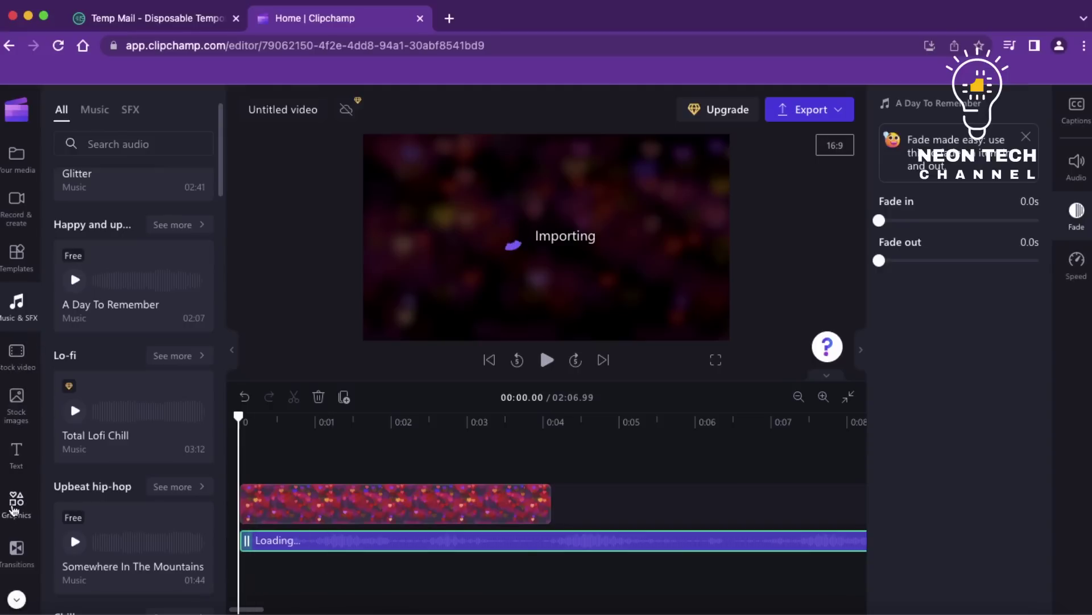
Drag the MAKE IT GLOW title from the Text library onto a new track above the hearts clip
{"action": "scroll", "coordinate": [17, 506], "scroll_direction": "down", "scroll_amount": 1}
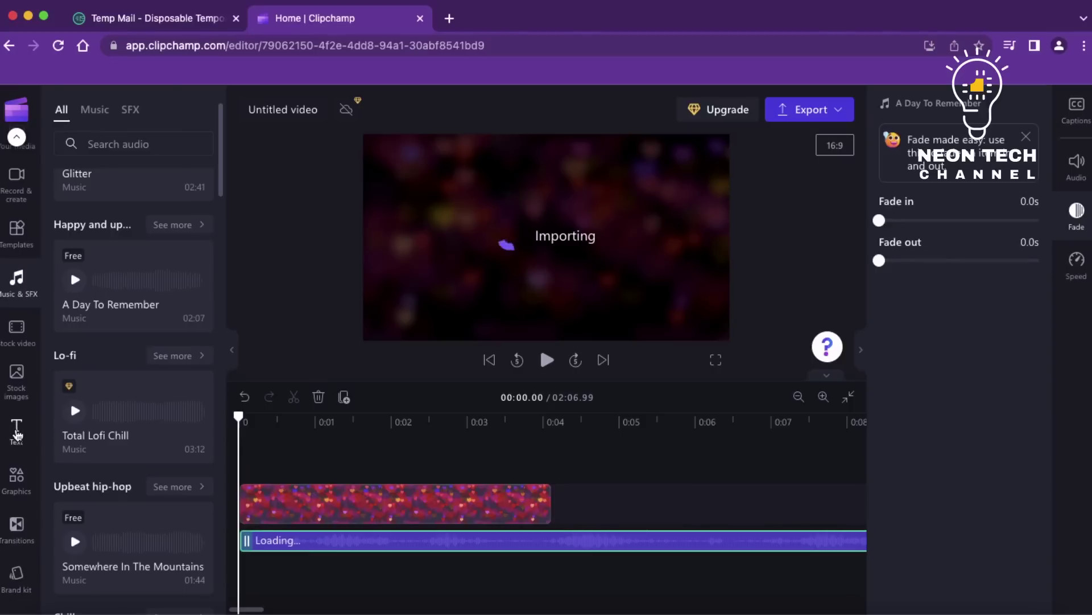
{"action": "left_click", "coordinate": [17, 433]}
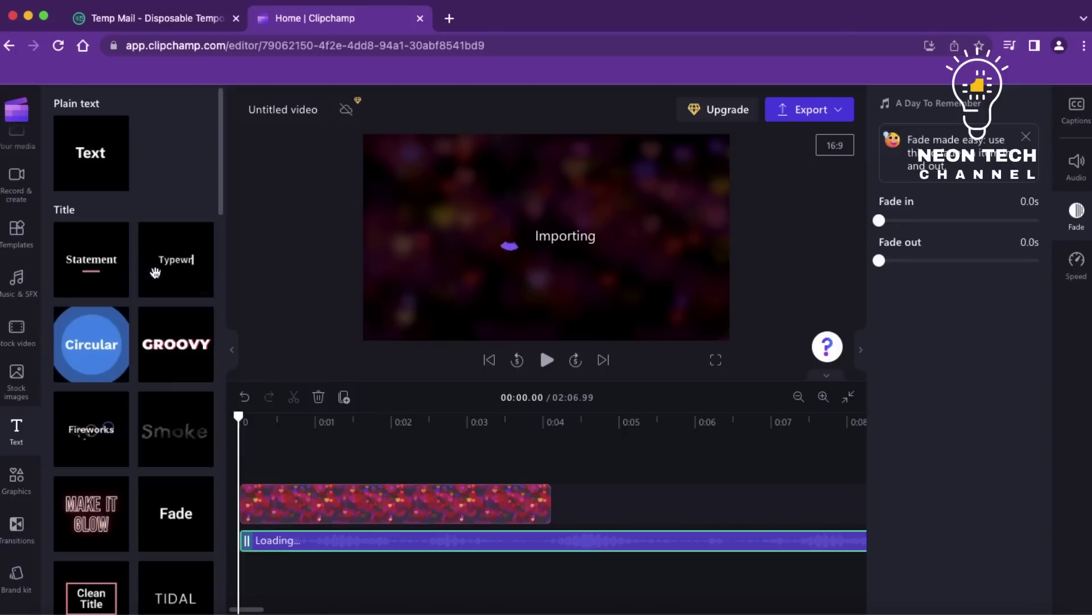
{"action": "mouse_move", "coordinate": [85, 150]}
{"action": "left_click", "coordinate": [259, 478]}
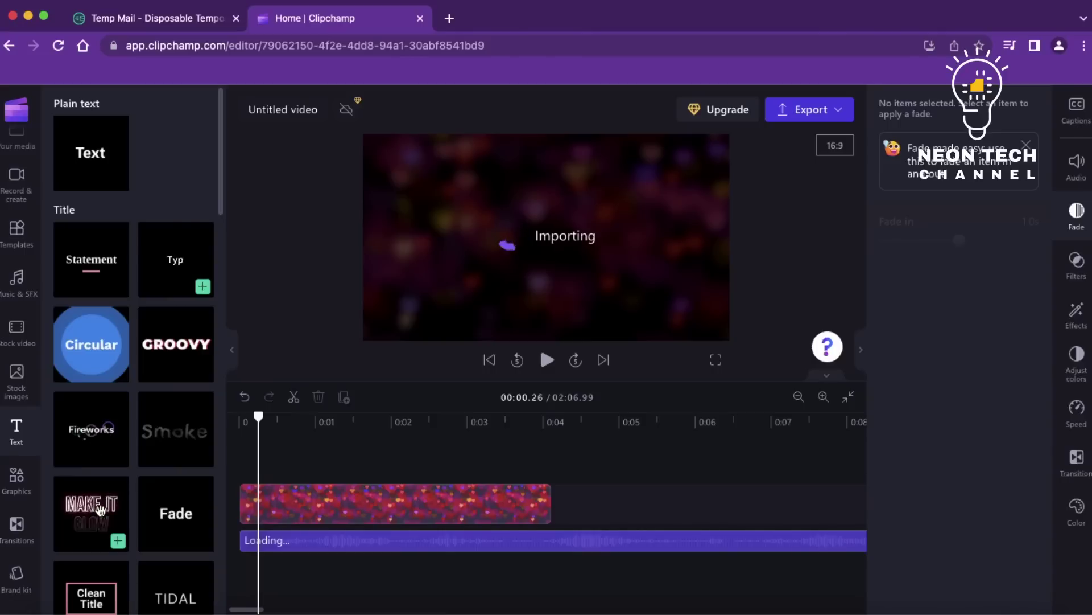
{"action": "left_click_drag", "start_coordinate": [100, 508], "coordinate": [277, 474]}
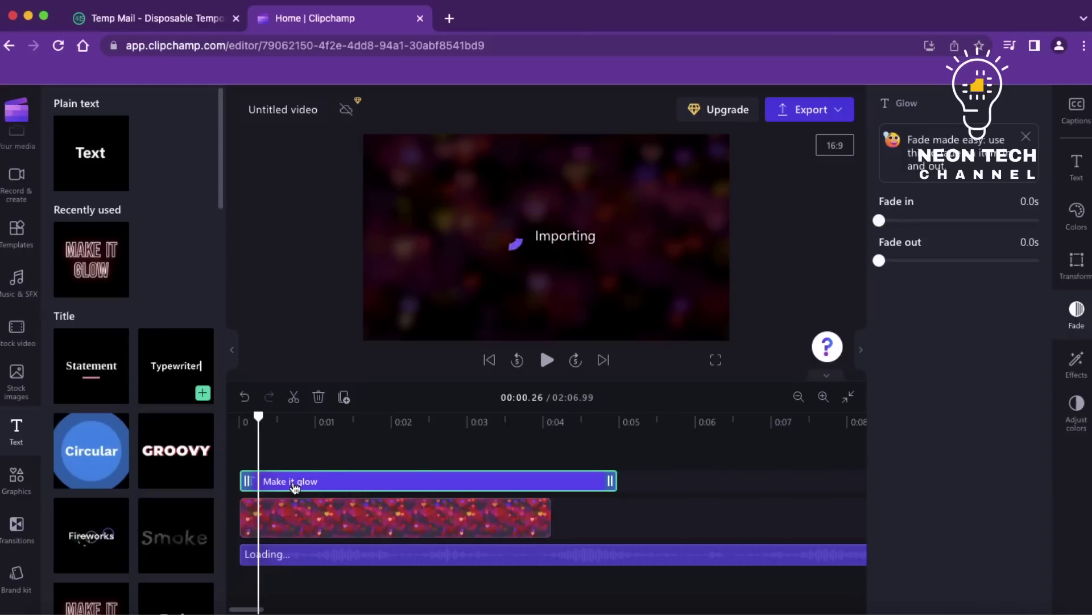
{"action": "left_click", "coordinate": [293, 483]}
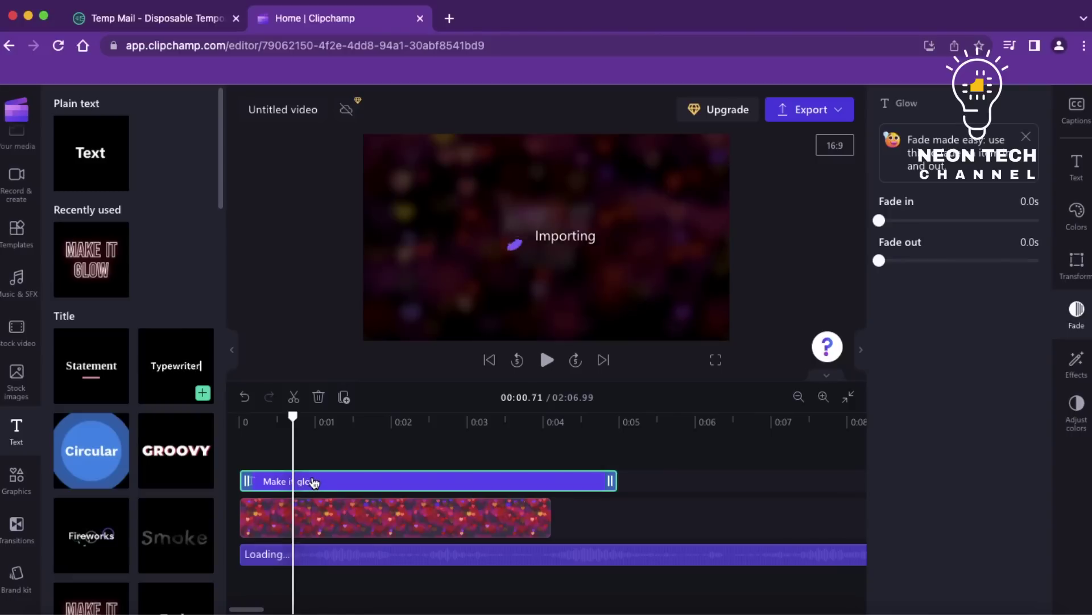
{"action": "right_click", "coordinate": [313, 482]}
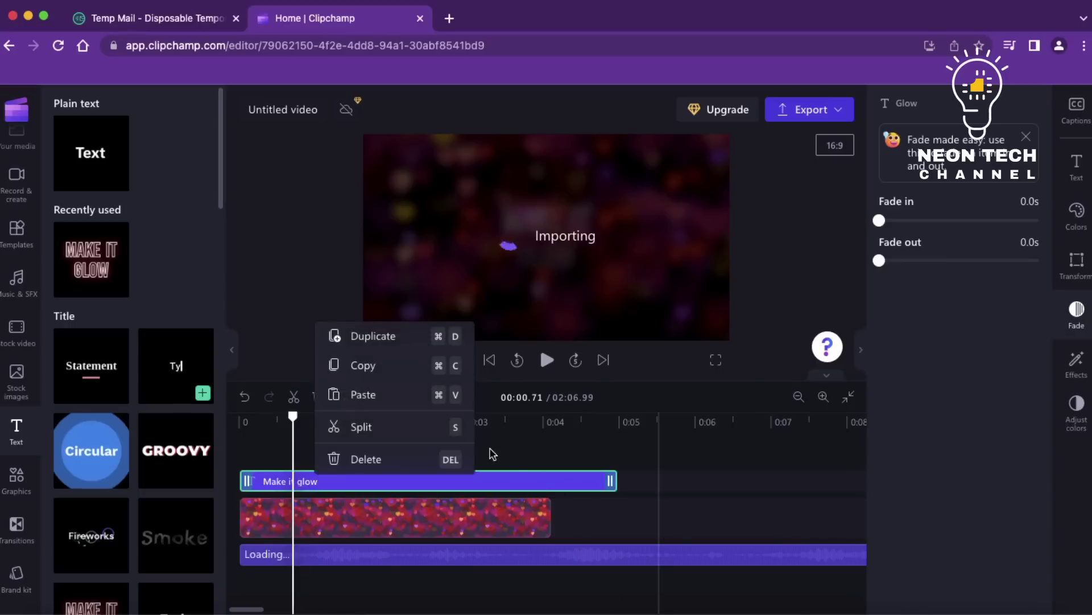
{"action": "left_click_drag", "start_coordinate": [459, 421], "coordinate": [259, 419]}
{"action": "left_click", "coordinate": [333, 301]}
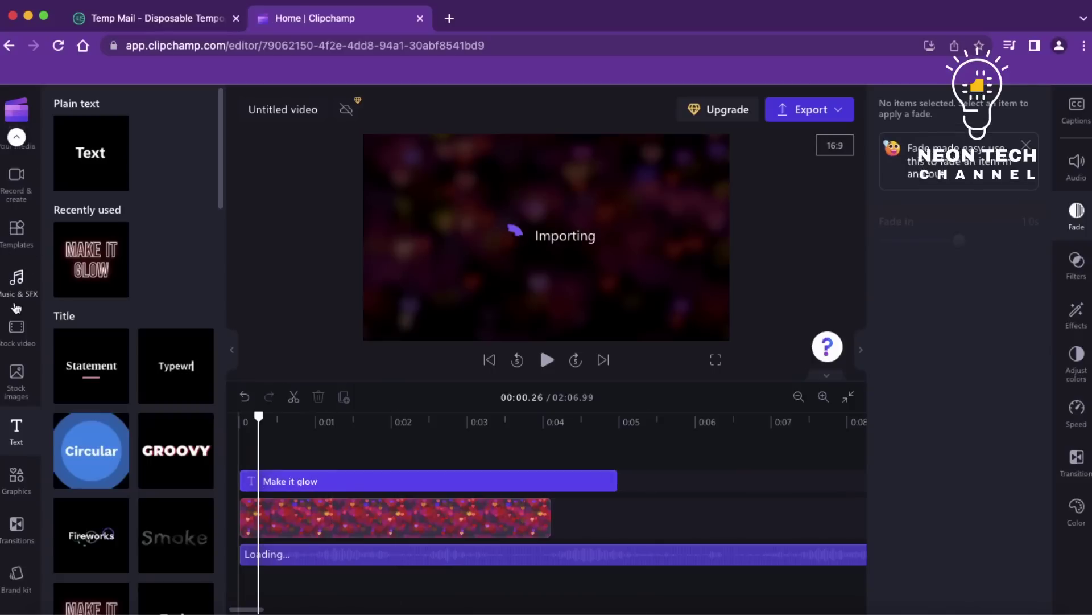
{"action": "scroll", "coordinate": [16, 308], "scroll_direction": "up", "scroll_amount": 1}
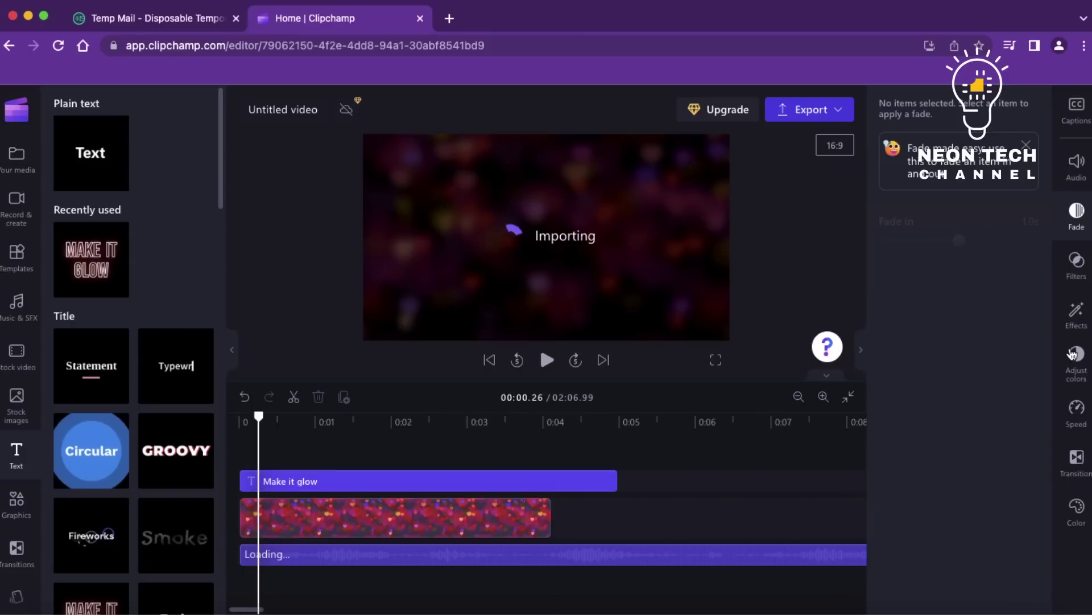
Look through the Audio, Fade and Speed settings tabs, dismissing their tip cards
{"action": "left_click", "coordinate": [1075, 168]}
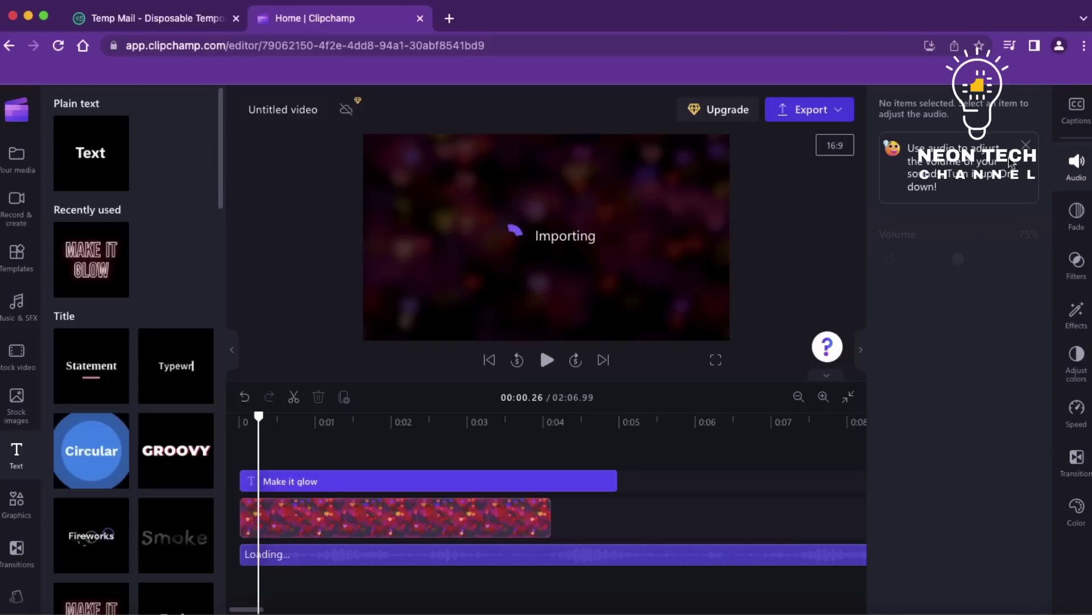
{"action": "left_click", "coordinate": [1026, 144]}
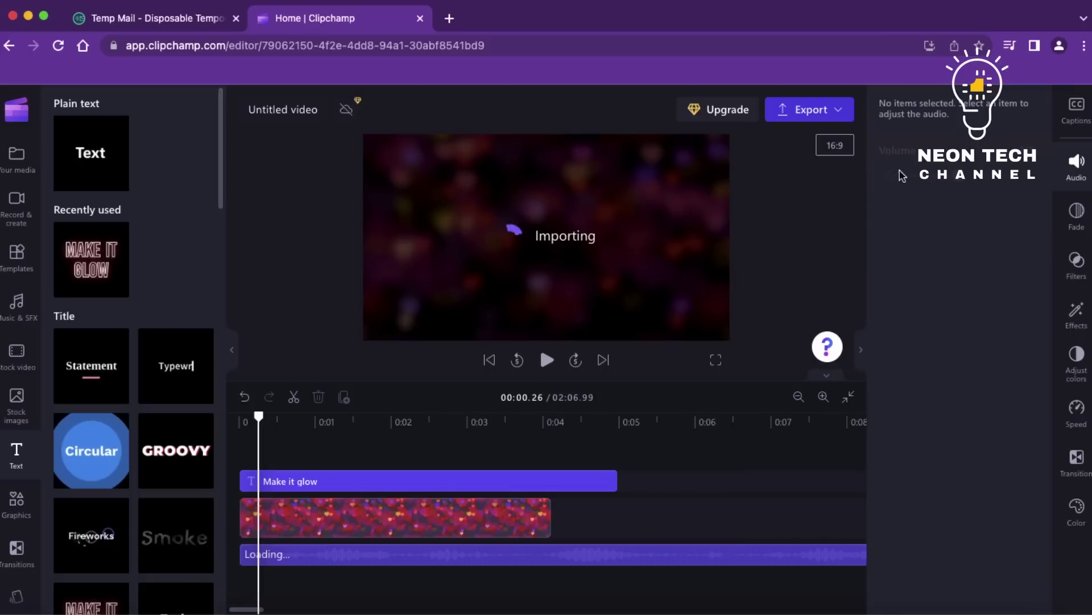
{"action": "left_click", "coordinate": [1081, 225]}
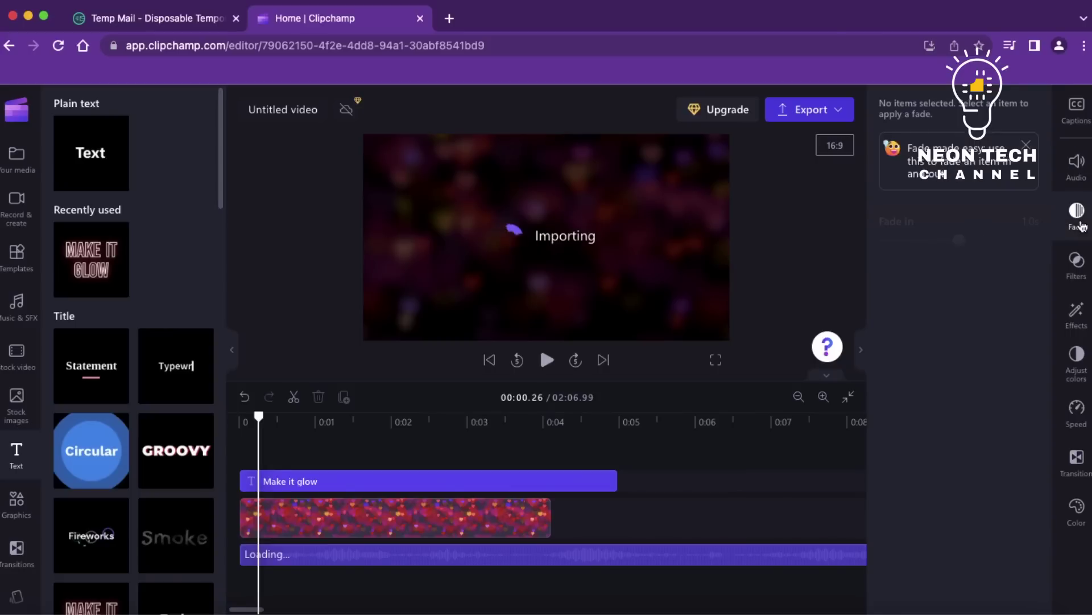
{"action": "left_click", "coordinate": [1025, 146]}
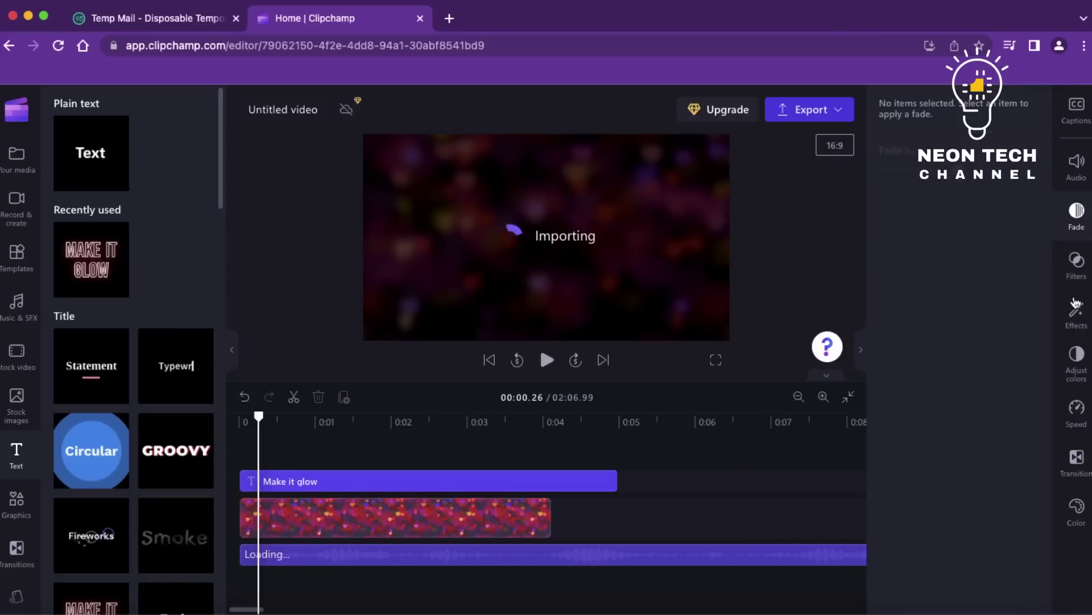
{"action": "left_click", "coordinate": [1080, 412]}
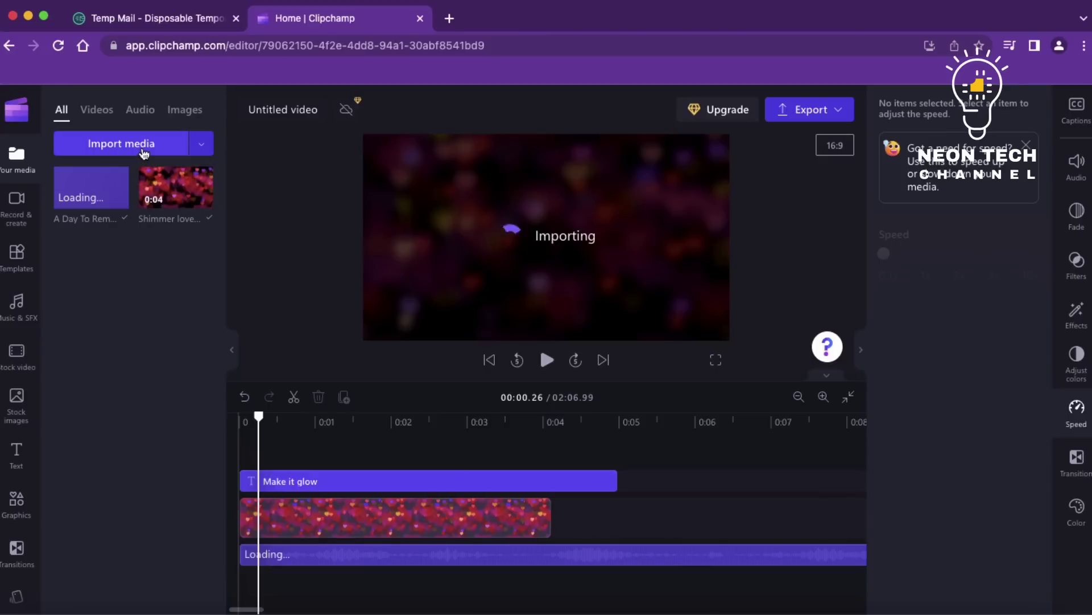
{"action": "left_click", "coordinate": [96, 111]}
{"action": "left_click", "coordinate": [149, 114]}
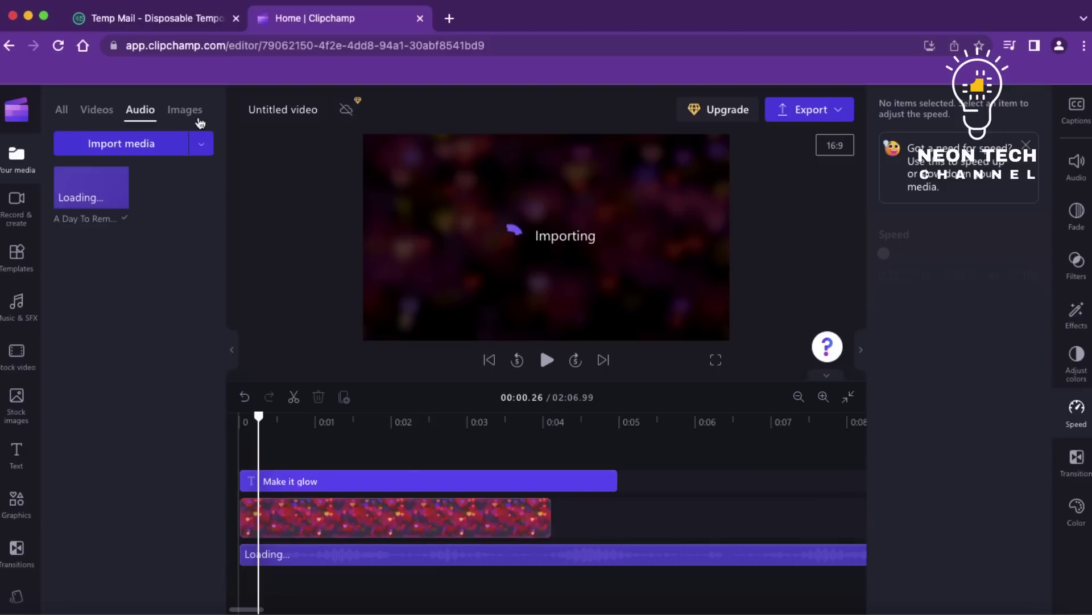
{"action": "left_click", "coordinate": [190, 112]}
{"action": "left_click", "coordinate": [63, 110]}
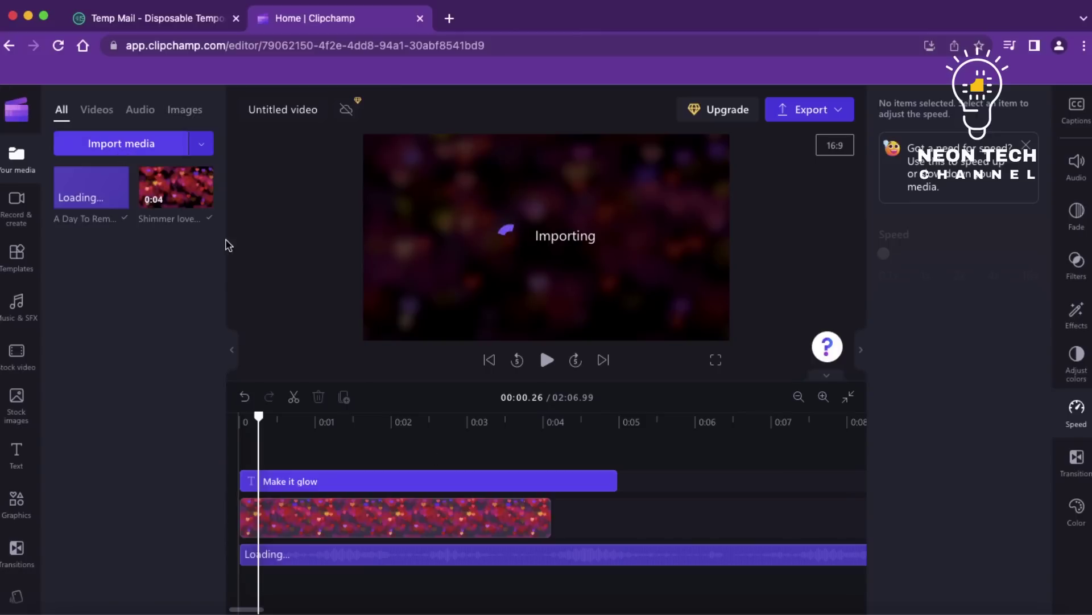
{"action": "key", "text": "super+shift+h"}
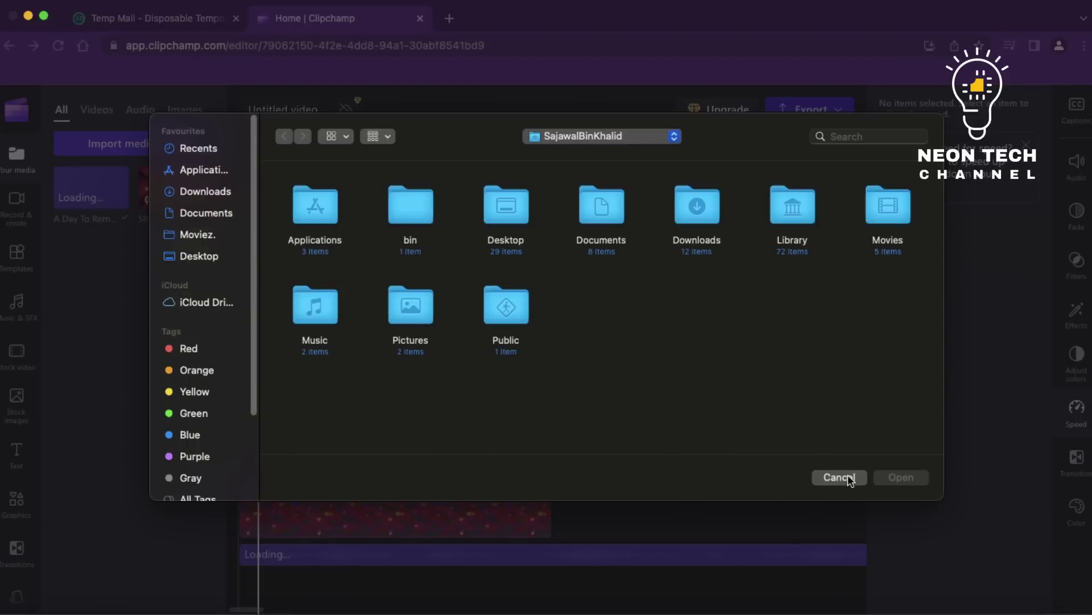
{"action": "left_click", "coordinate": [839, 477]}
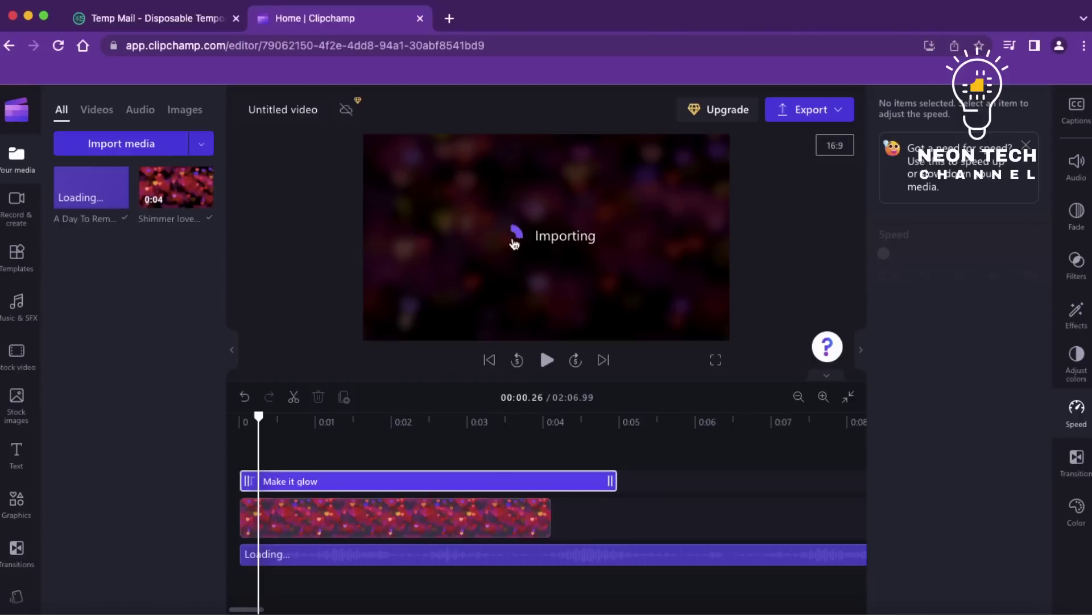
Export the video as an MP4 at 1080p quality
{"action": "left_click", "coordinate": [825, 116]}
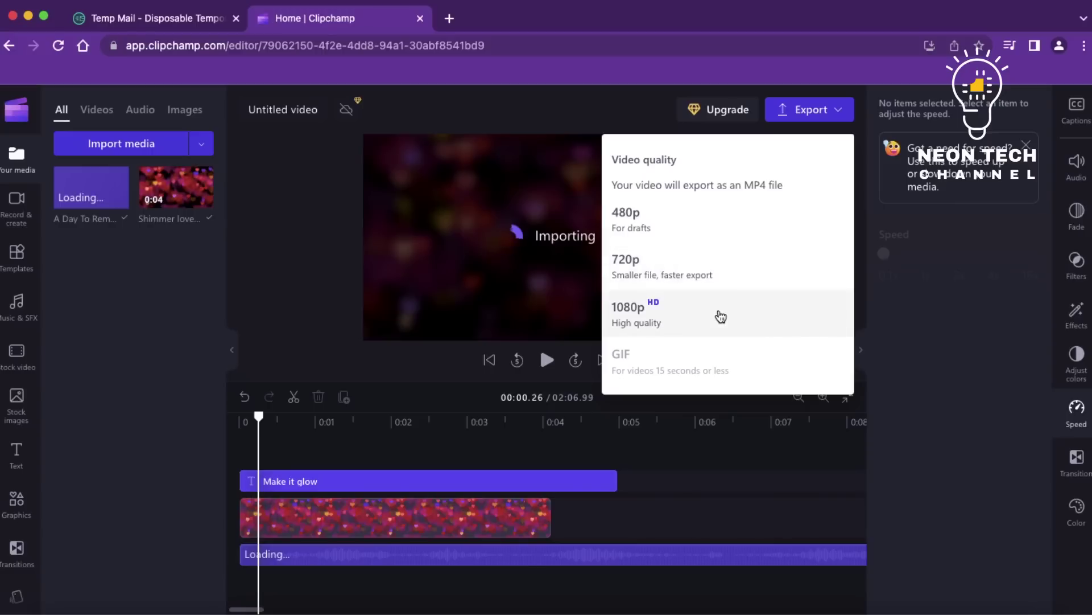
{"action": "left_click", "coordinate": [685, 322]}
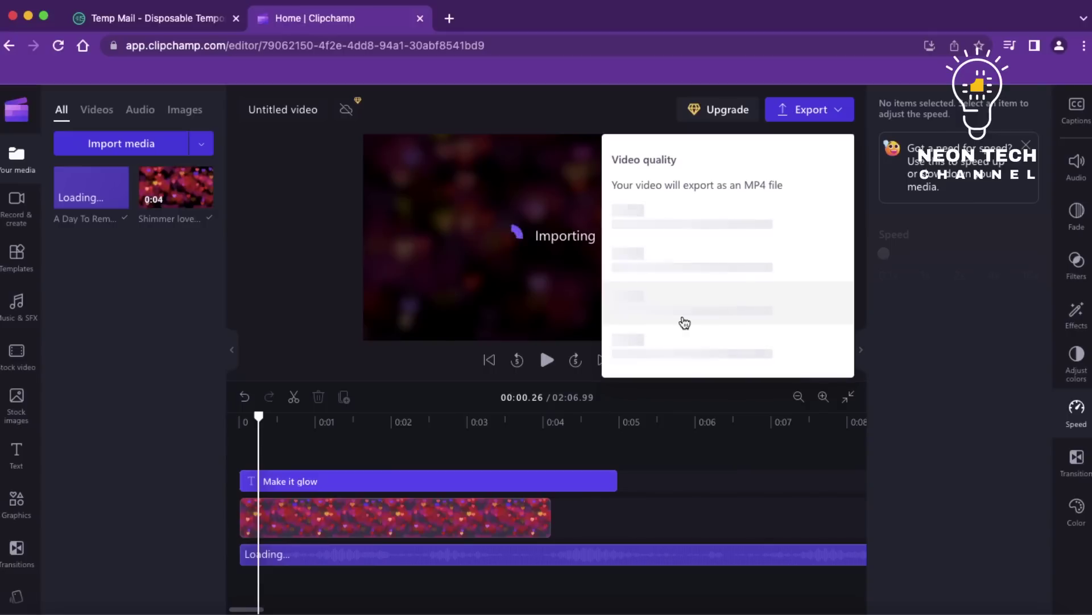